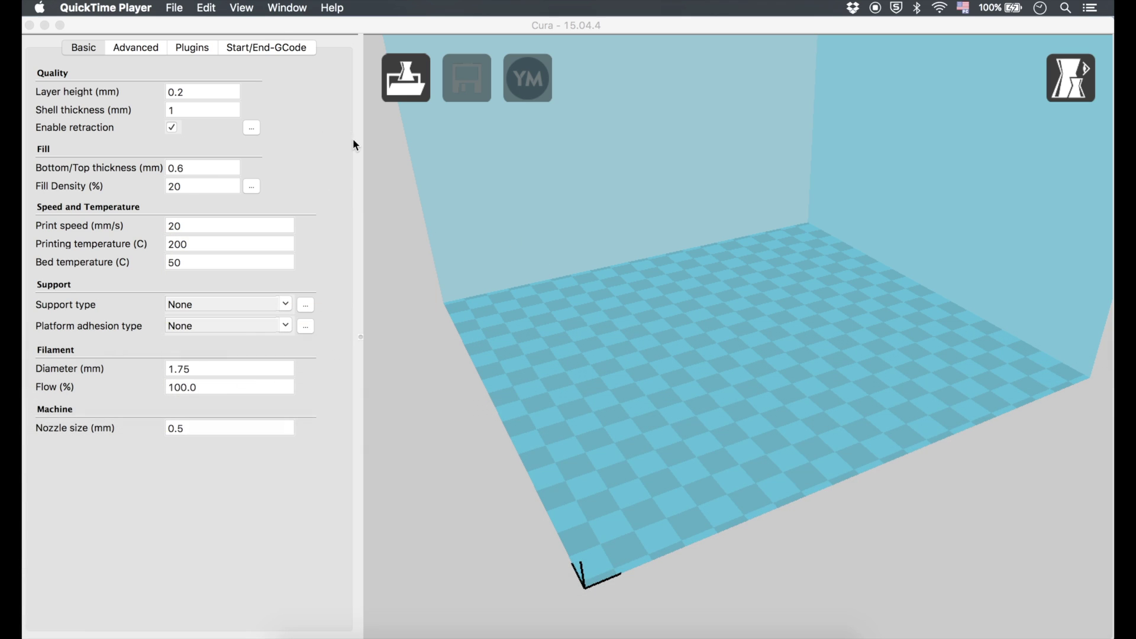
Switch Cura to quickprint mode showing ABS material, Normal print profile and Brim adhesion
left_click(279, 83)
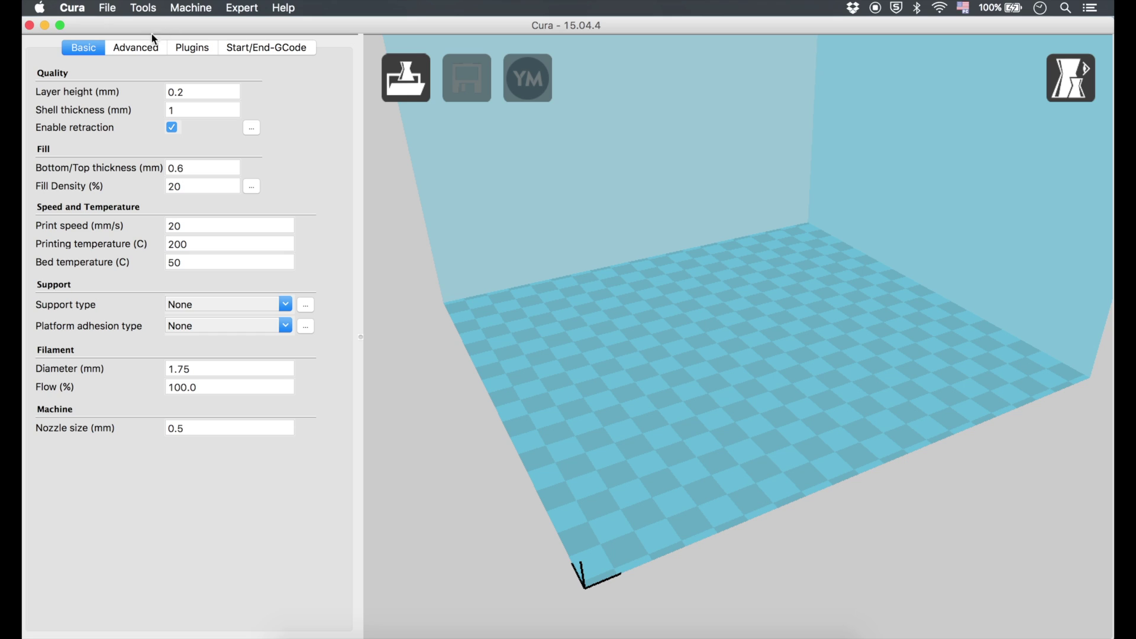
left_click(251, 17)
left_click(255, 27)
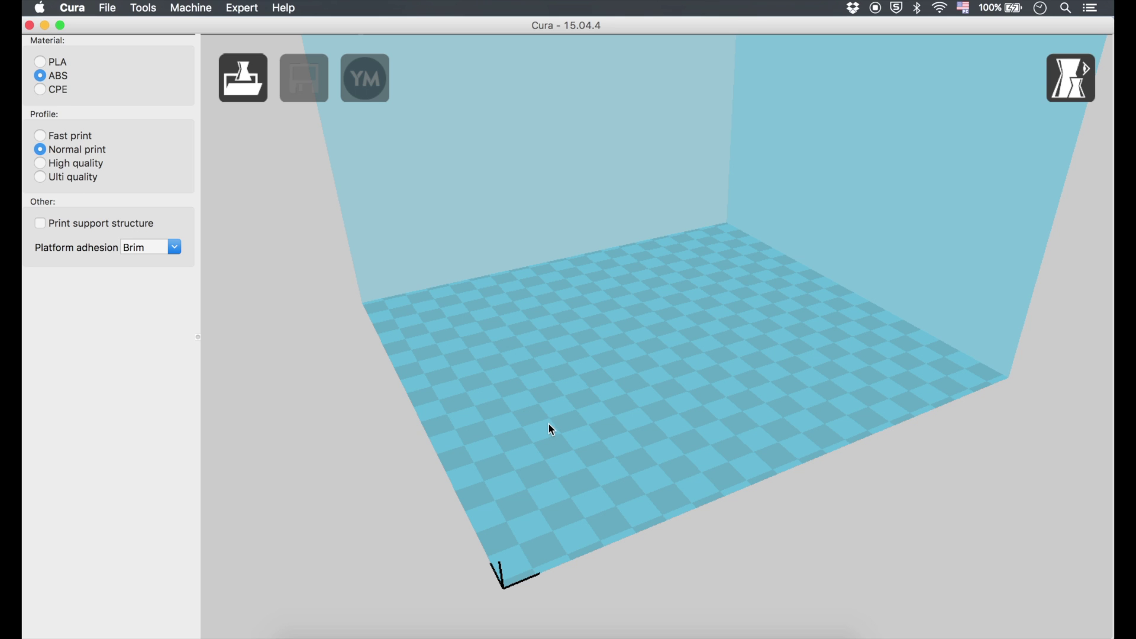
right_click_drag(559, 432, 536, 433)
scroll(533, 426, "up", 2)
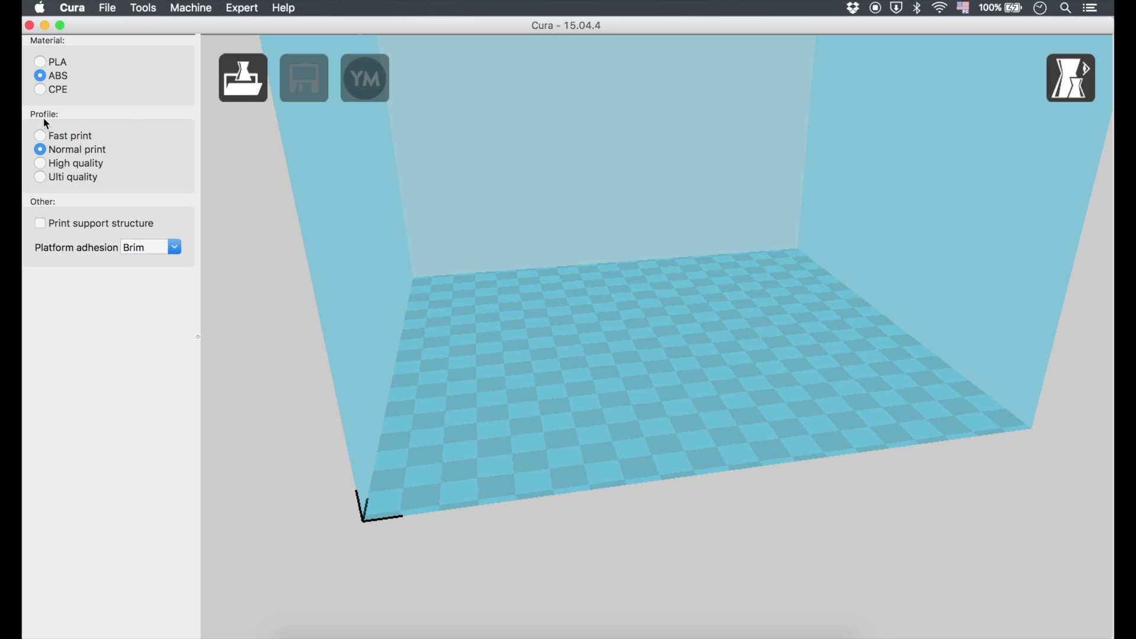
left_click(242, 9)
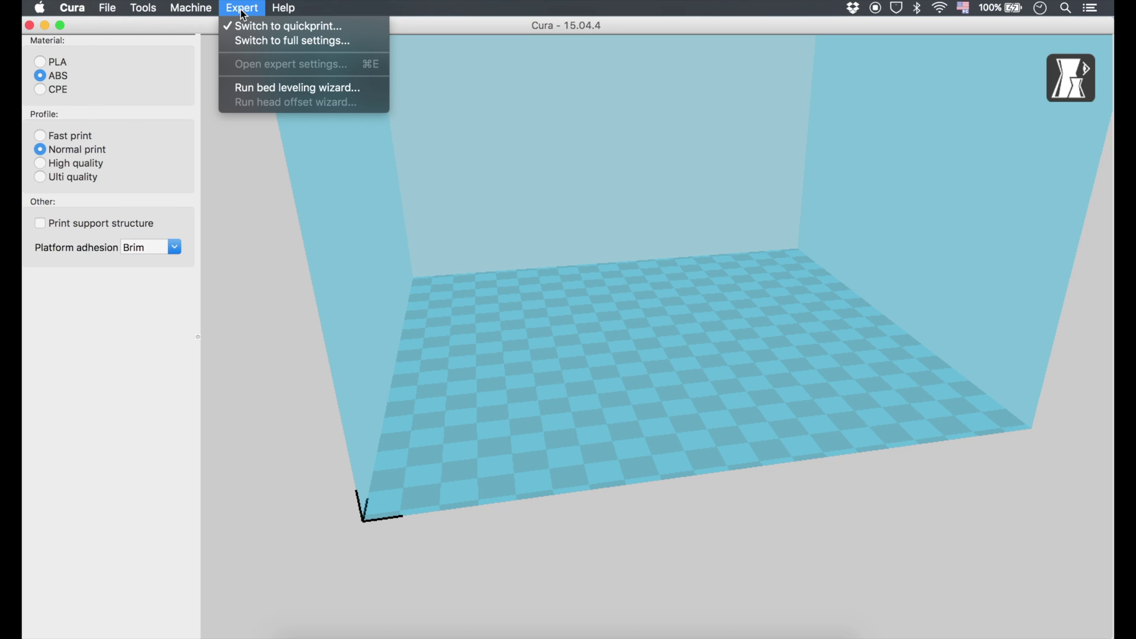
Go back to full settings without copying the quickprint profile over
left_click(307, 43)
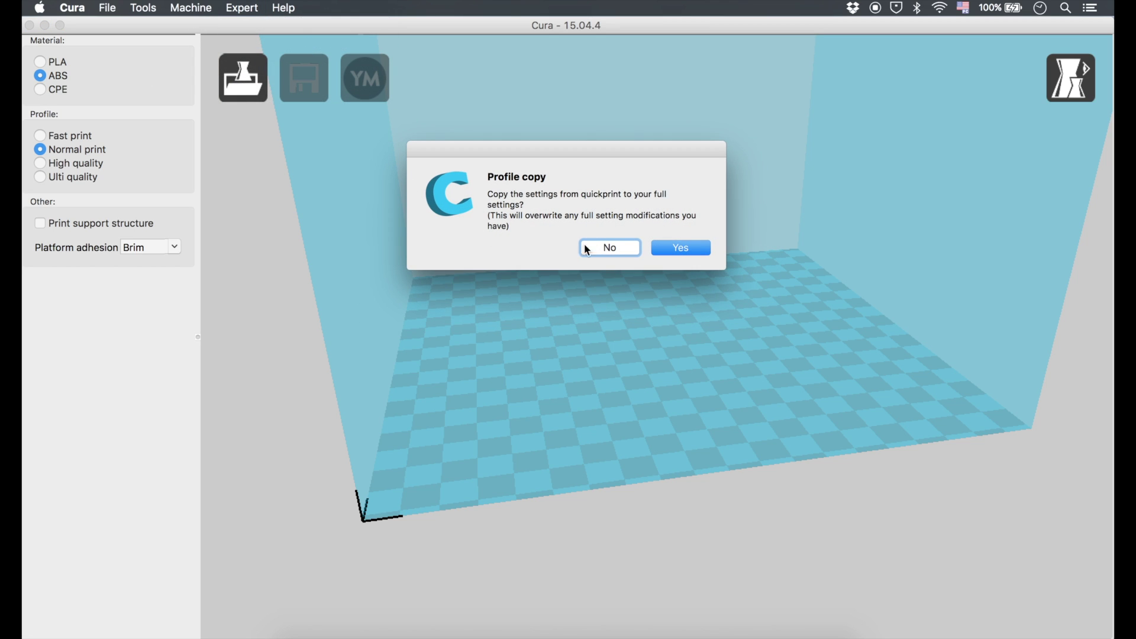
left_click(620, 245)
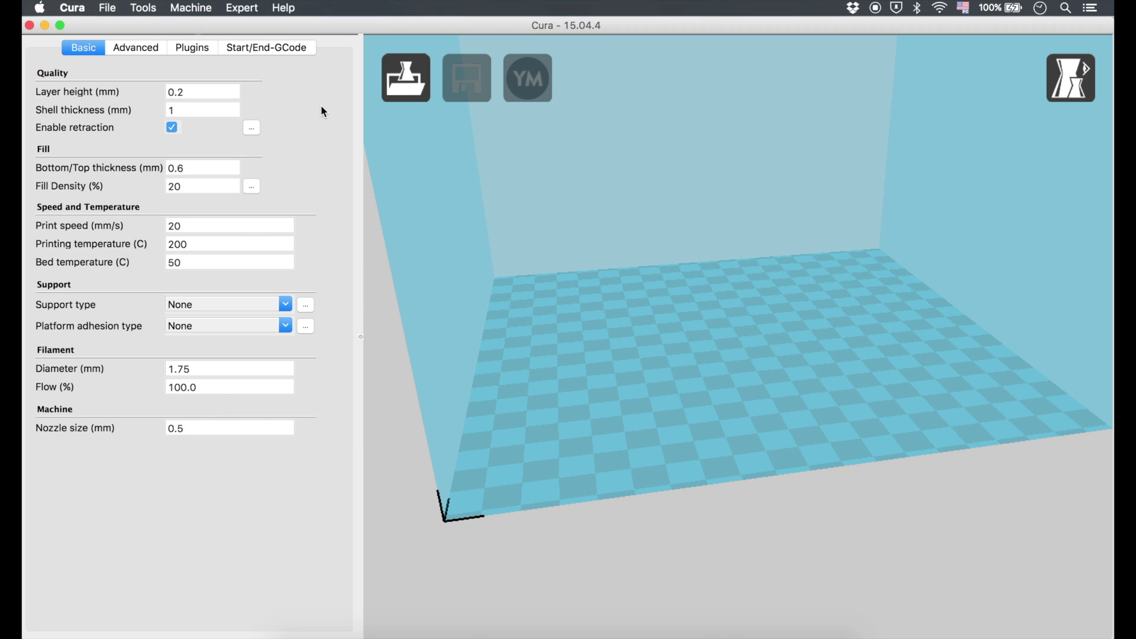
left_click(113, 9)
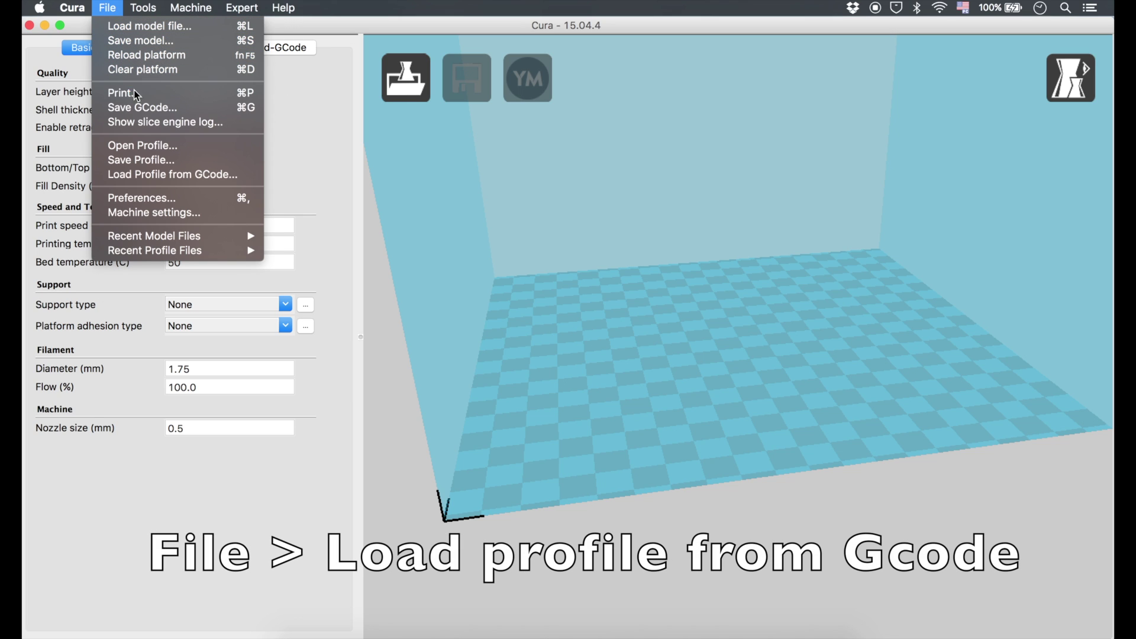
Load the profile from gcodes/GoProTripodMount.gcode: 230 °C print, 95 °C bed, Brim adhesion
left_click(157, 176)
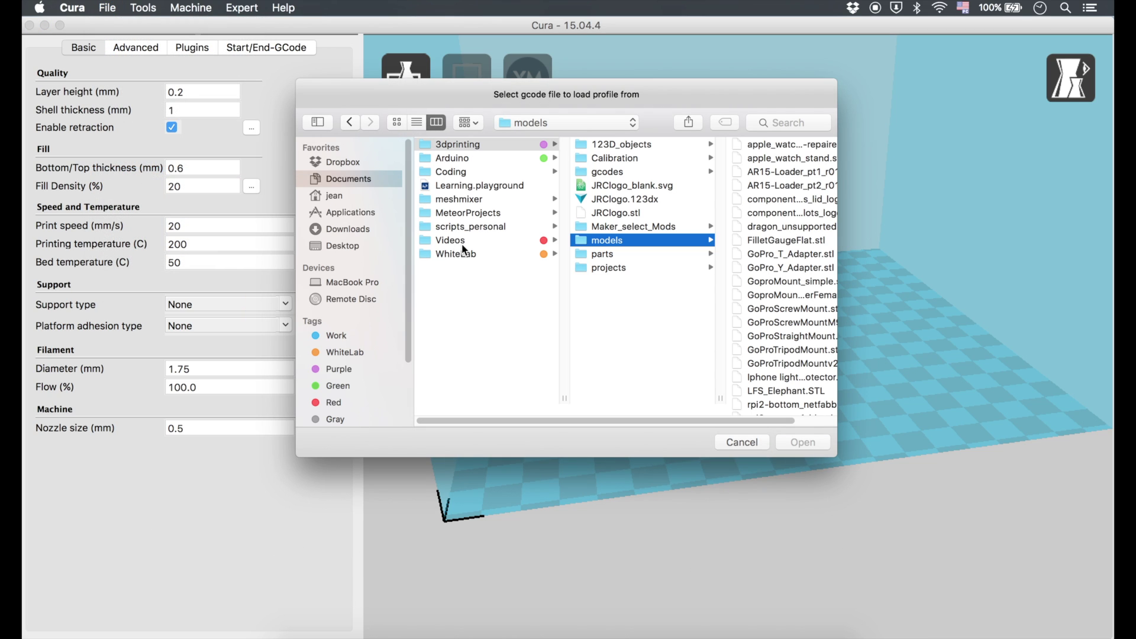
left_click(610, 171)
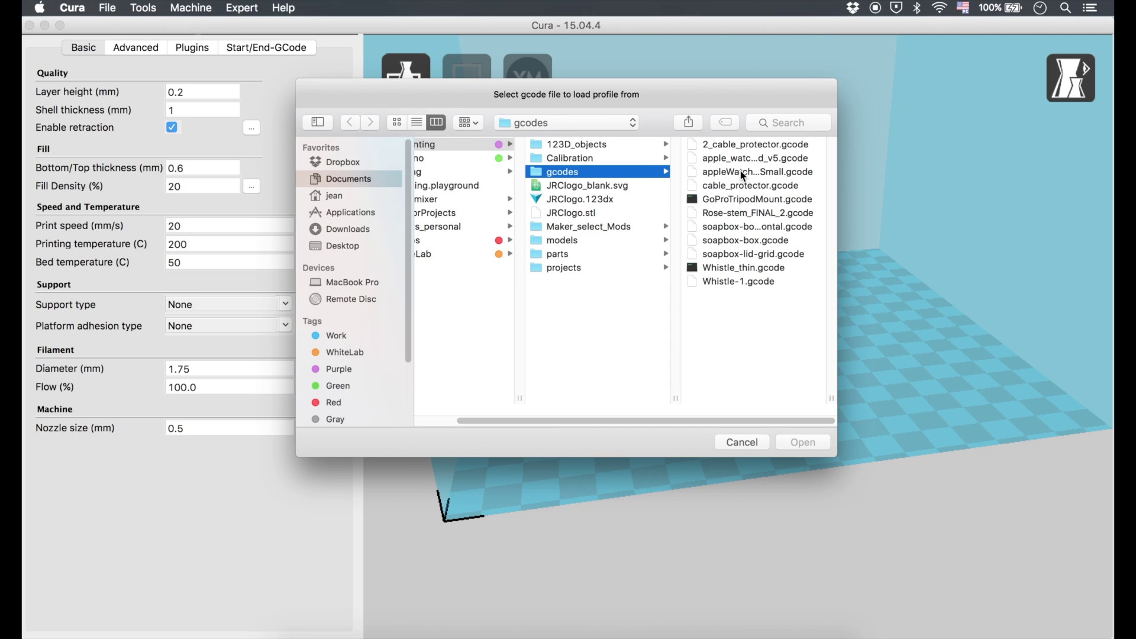
double_click(770, 201)
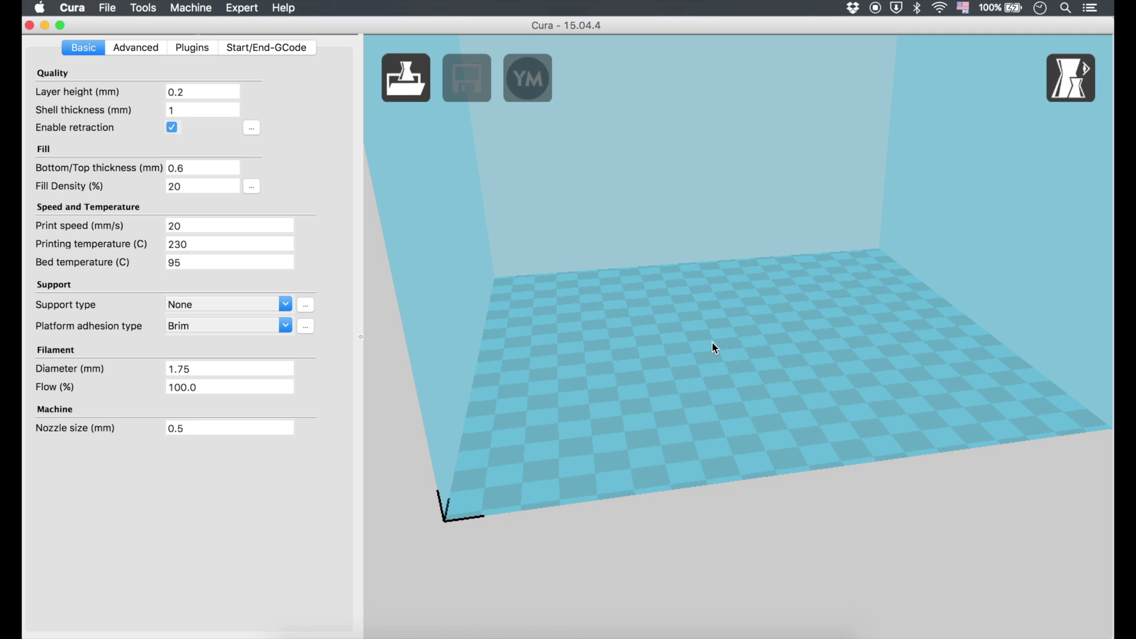
right_click_drag(603, 274, 652, 320)
scroll(651, 320, "down", 5)
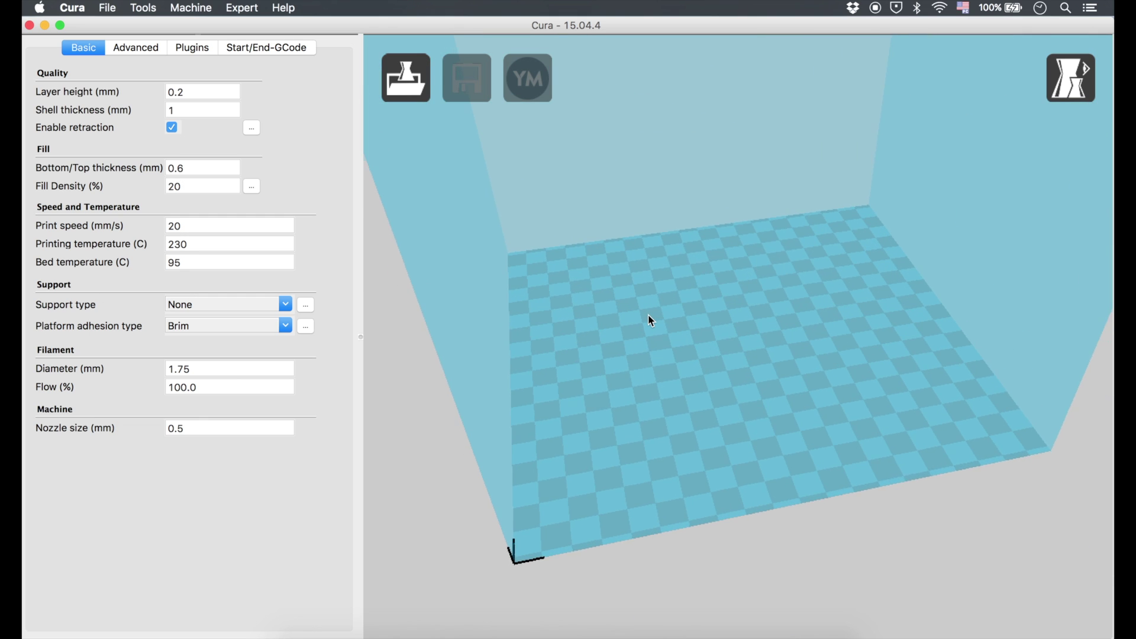
mouse_move(650, 321)
right_mouse_down()
mouse_move(632, 310)
mouse_move(652, 317)
right_mouse_up()
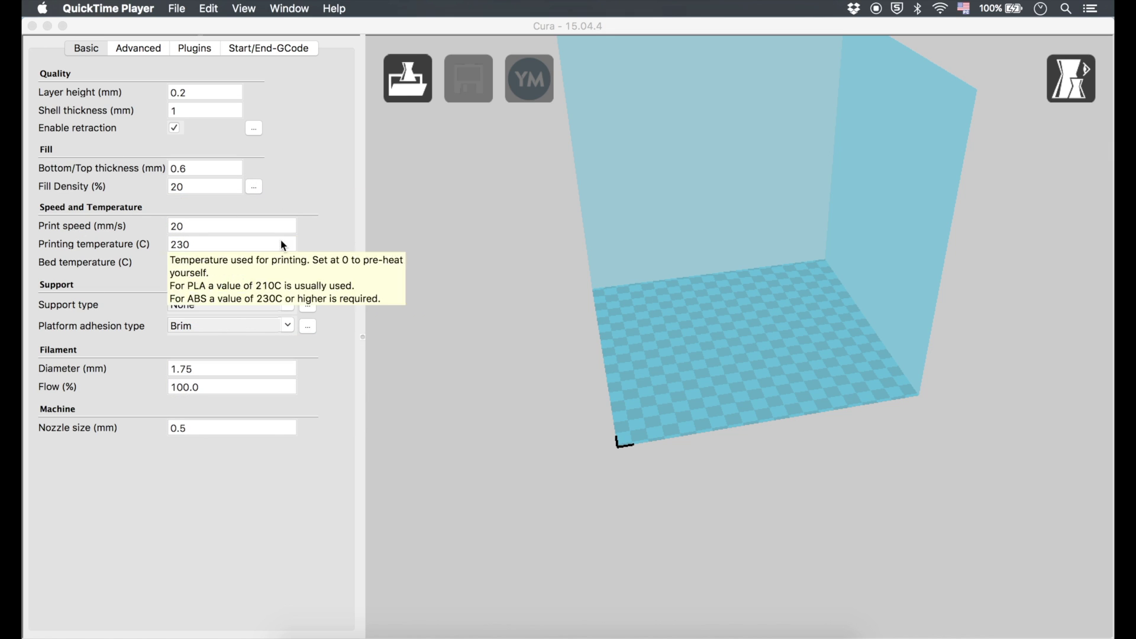
left_click(254, 97)
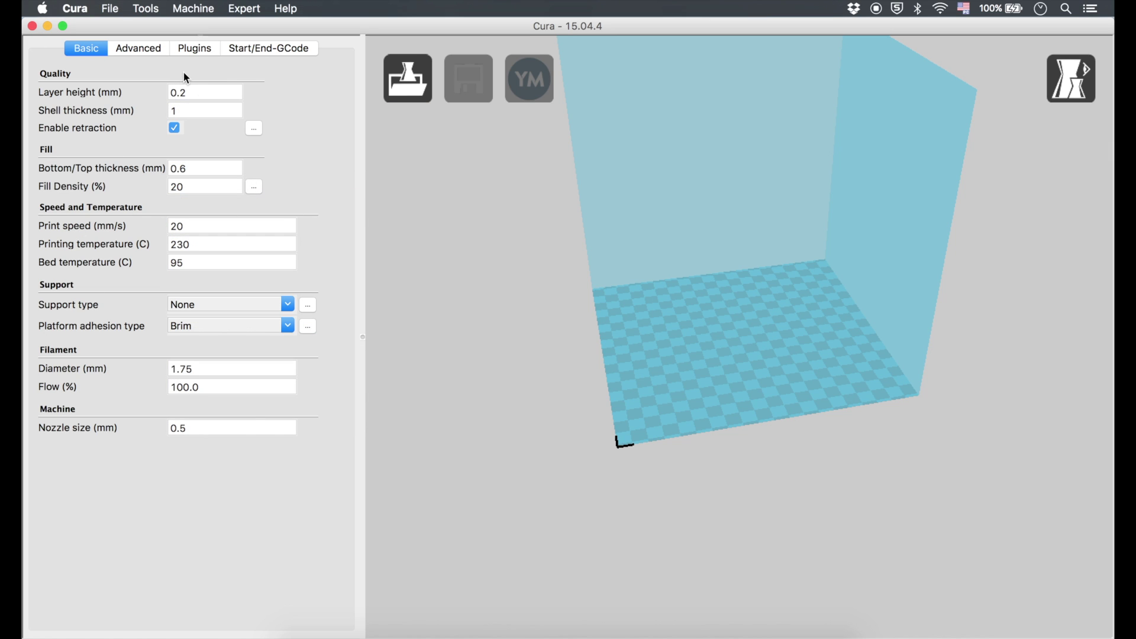
left_click(200, 11)
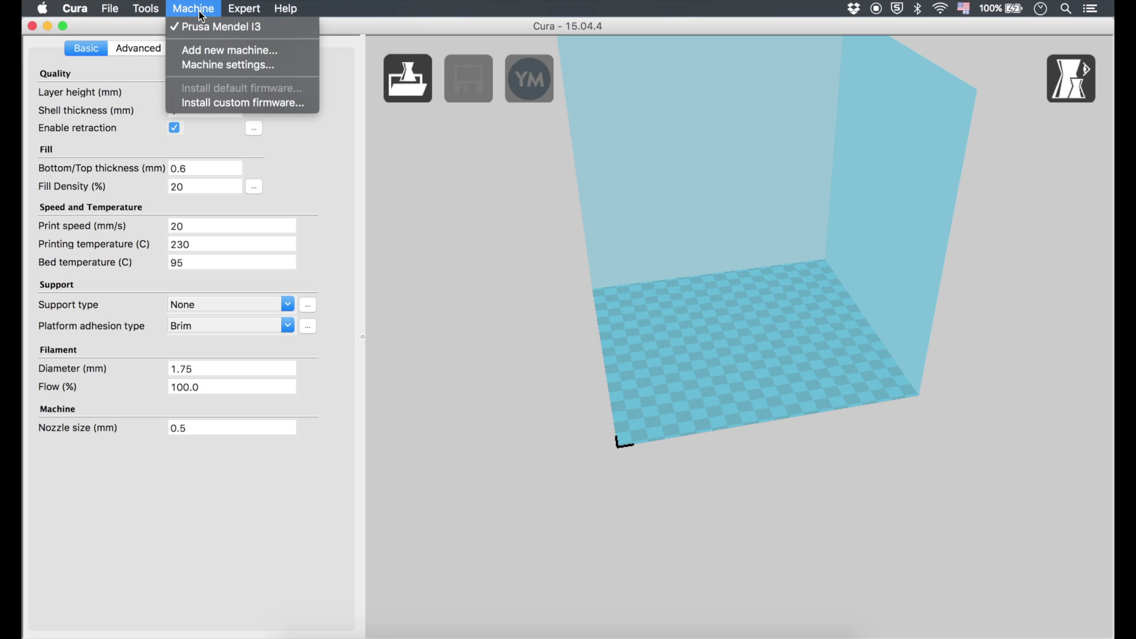
left_click(212, 52)
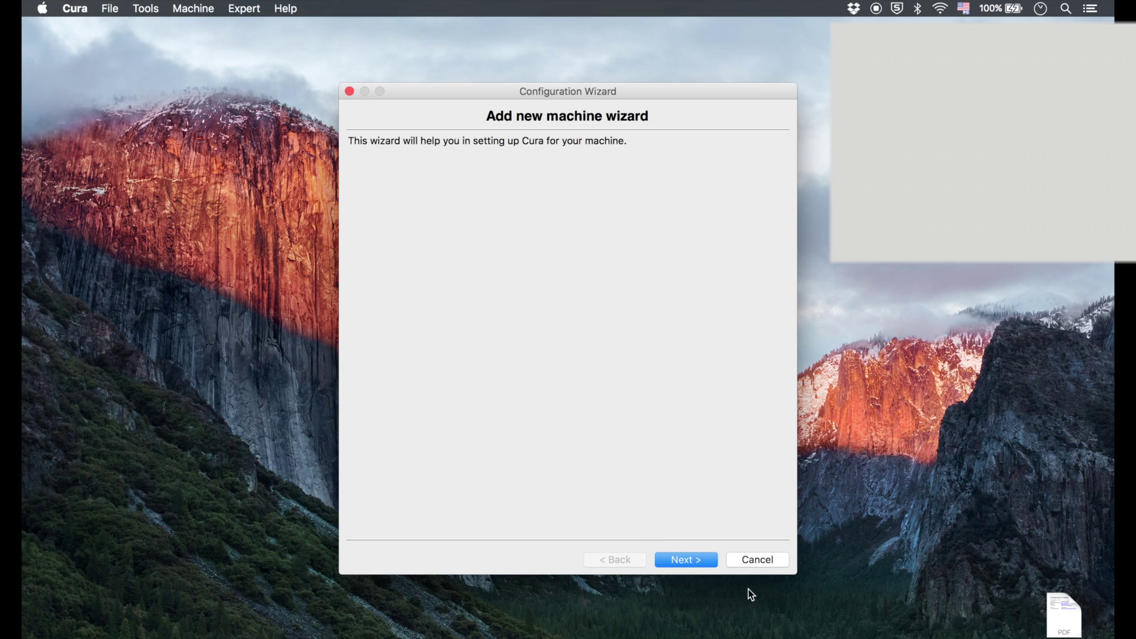
left_click(766, 565)
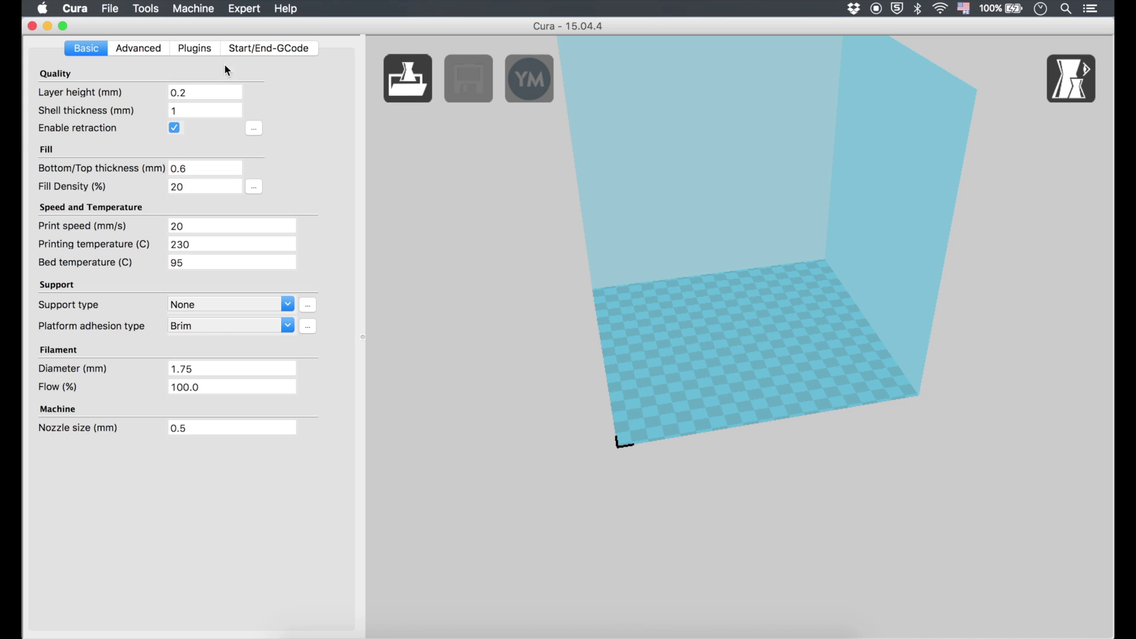
left_click(199, 11)
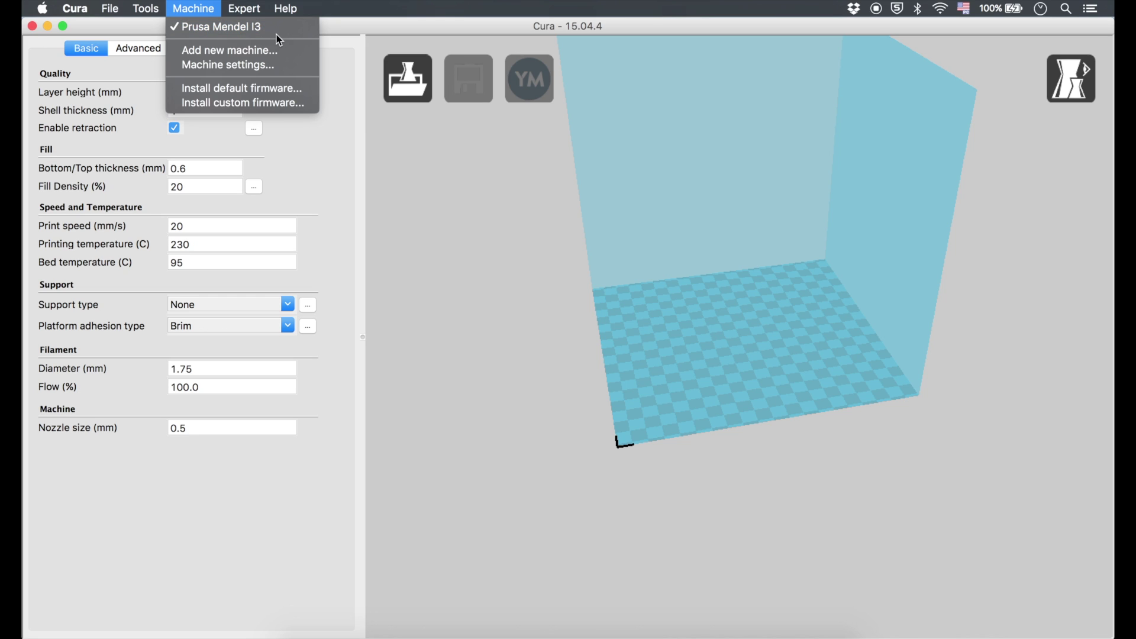
left_click(240, 65)
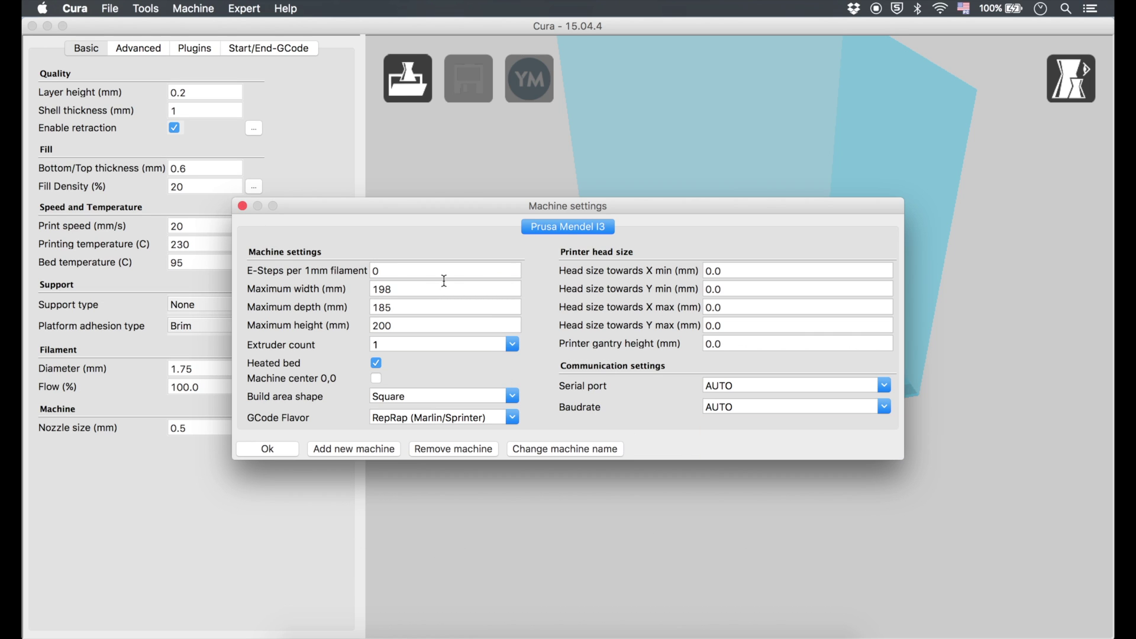
left_click(242, 206)
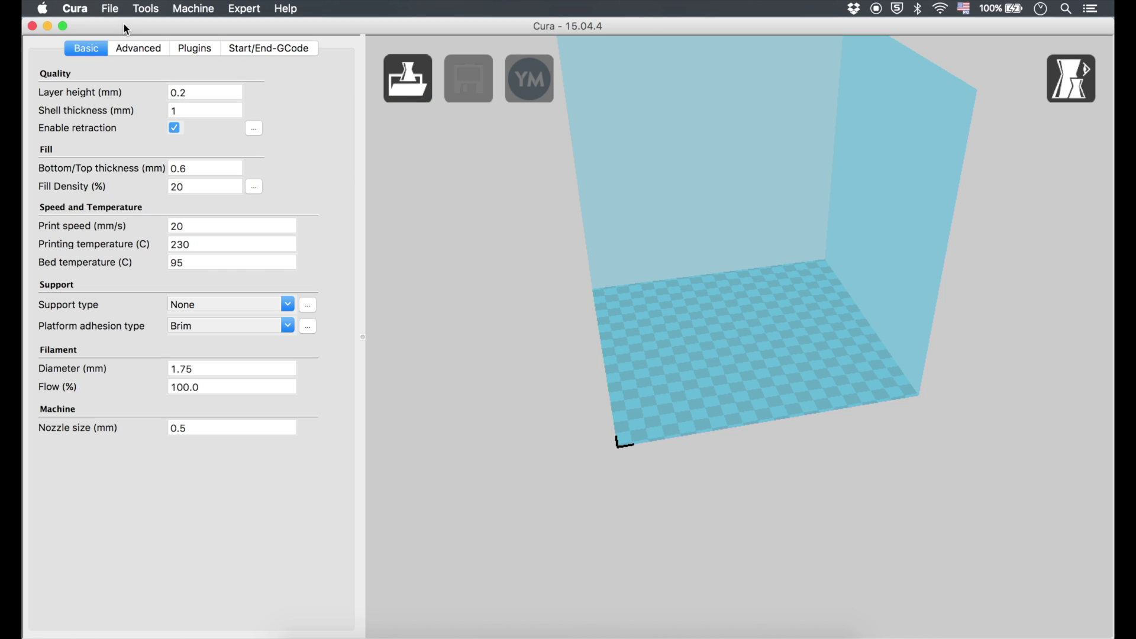
left_click(112, 9)
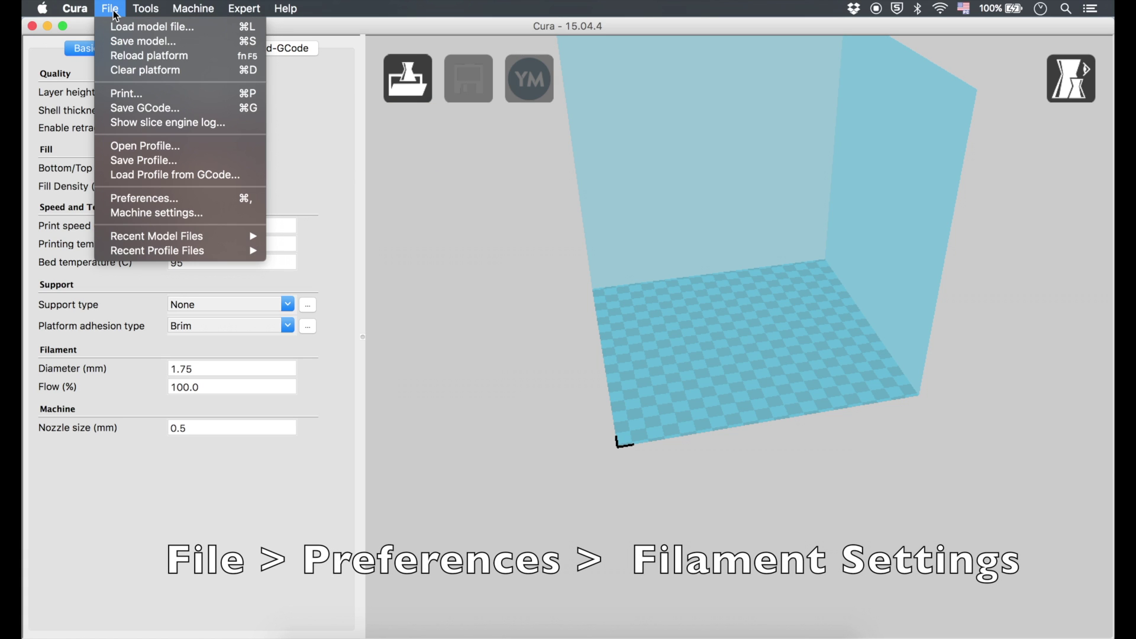
In Preferences, change the filament cost from 28.99 to 22.99 per kg
left_click(155, 198)
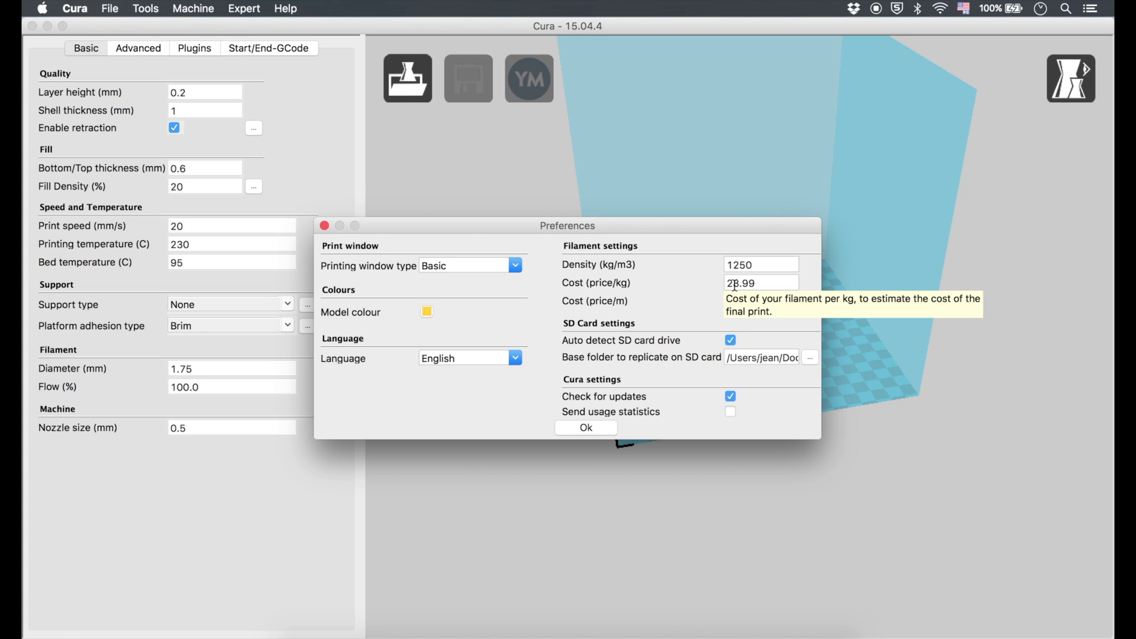
left_click(764, 282)
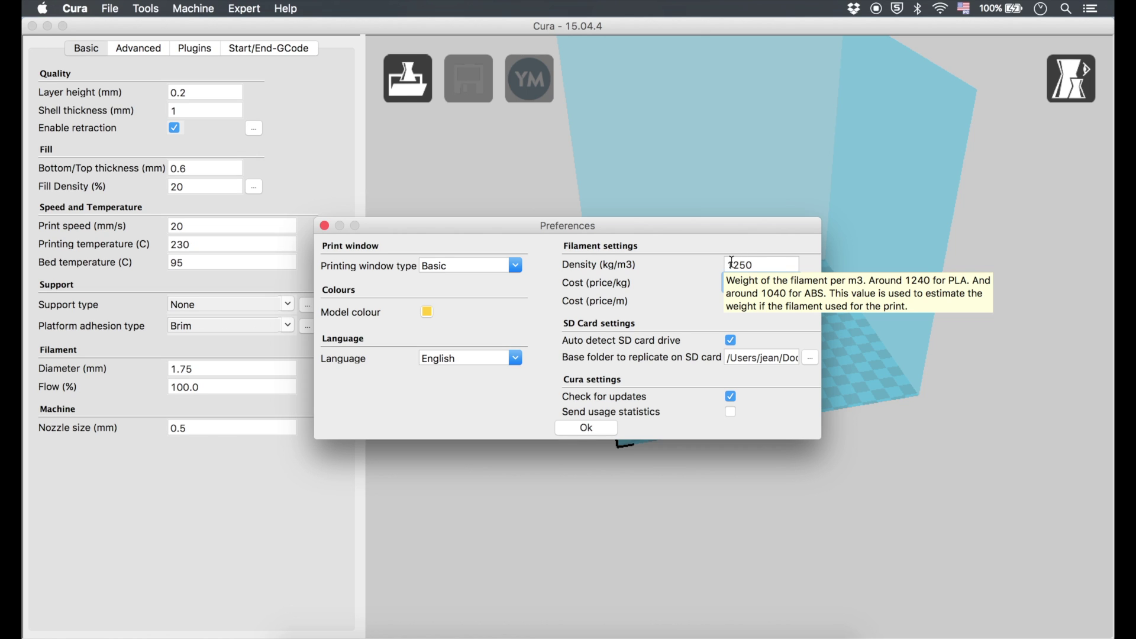
left_click_drag(727, 265, 769, 264)
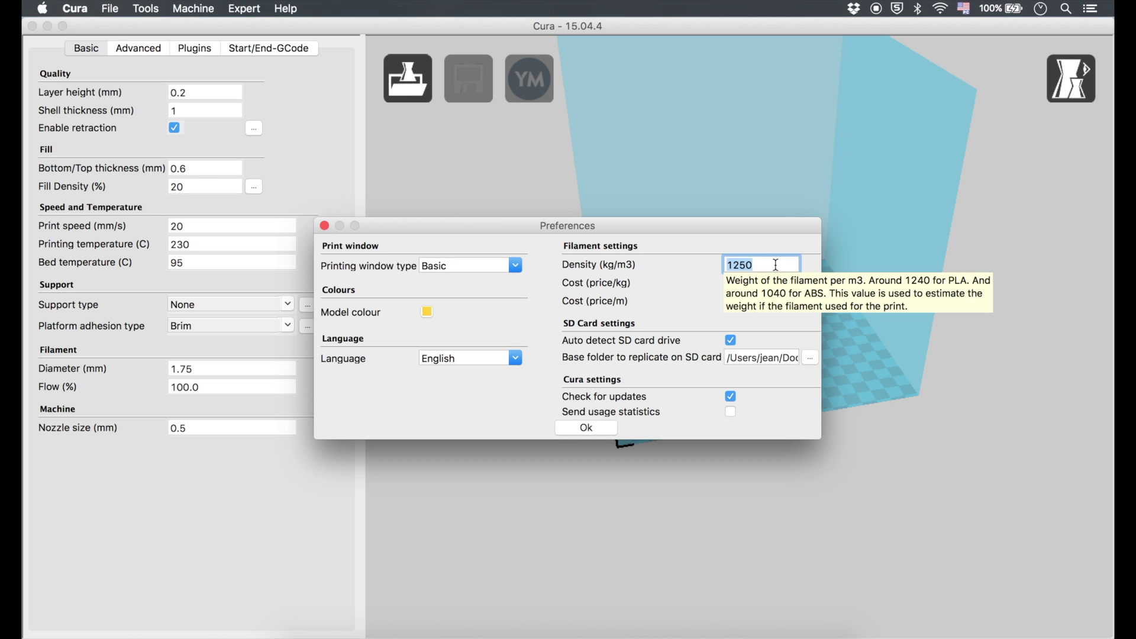
left_click(767, 264)
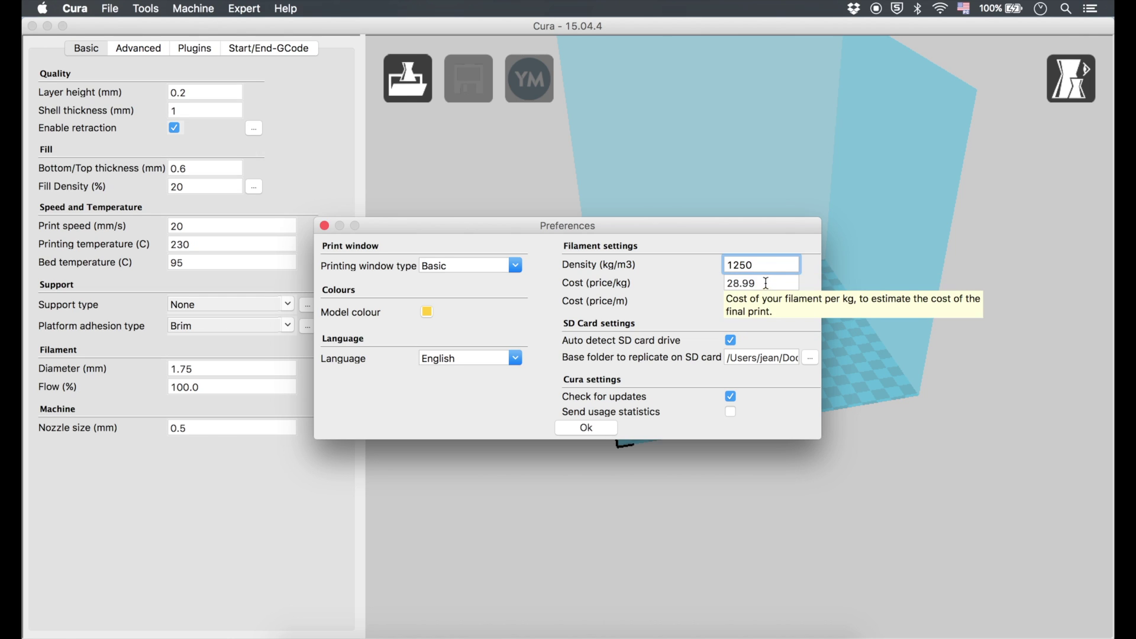
left_click(759, 282)
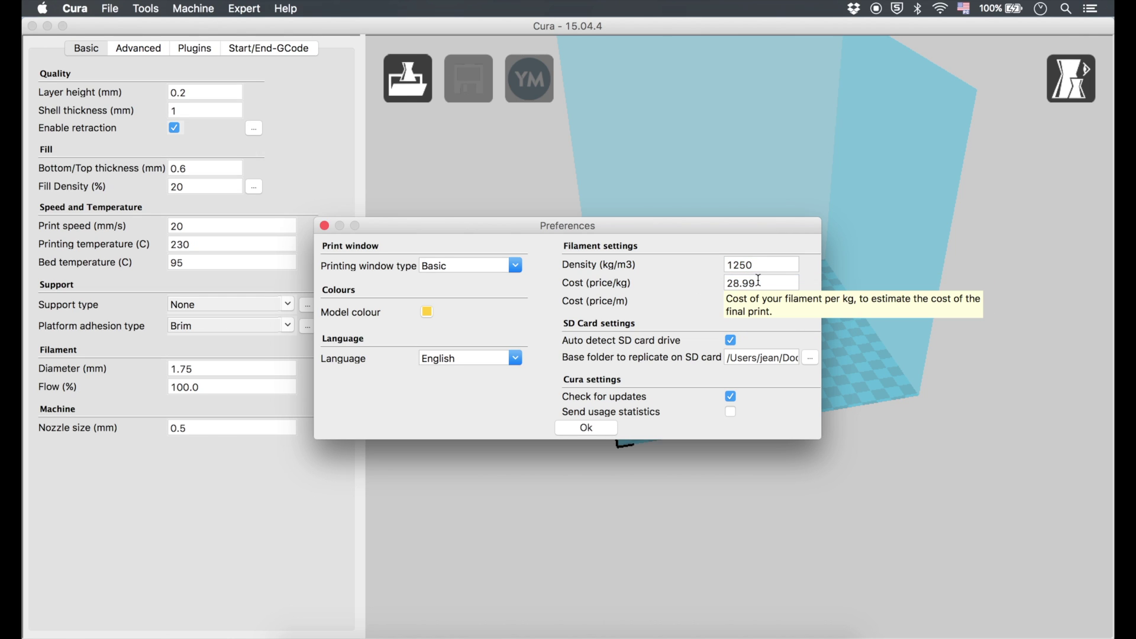
left_click_drag(759, 282, 701, 275)
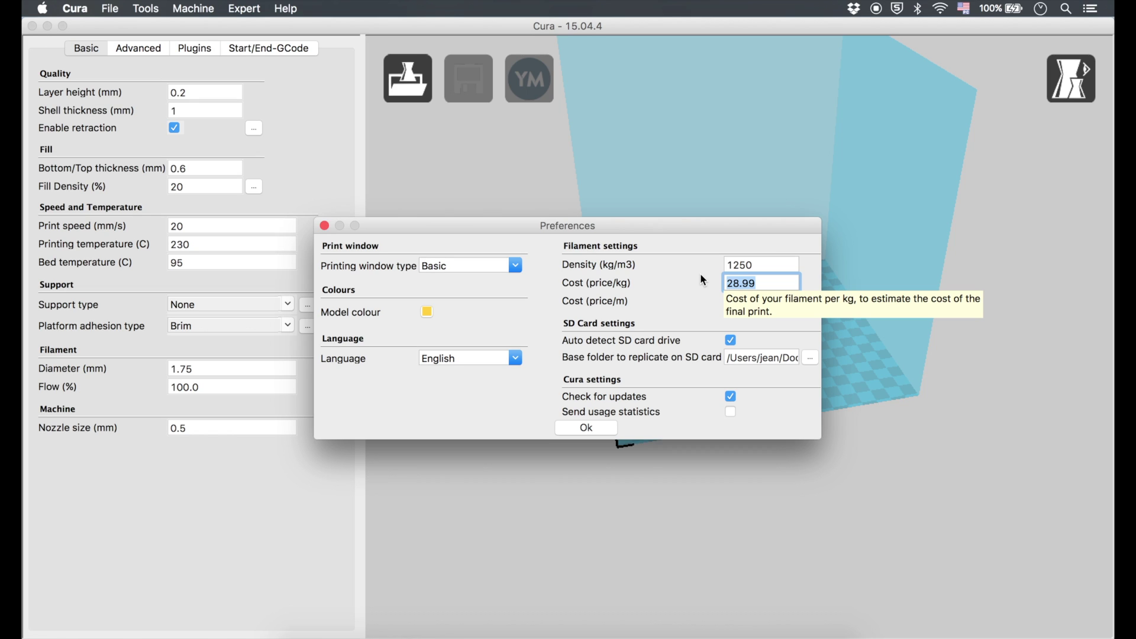
type("22.9")
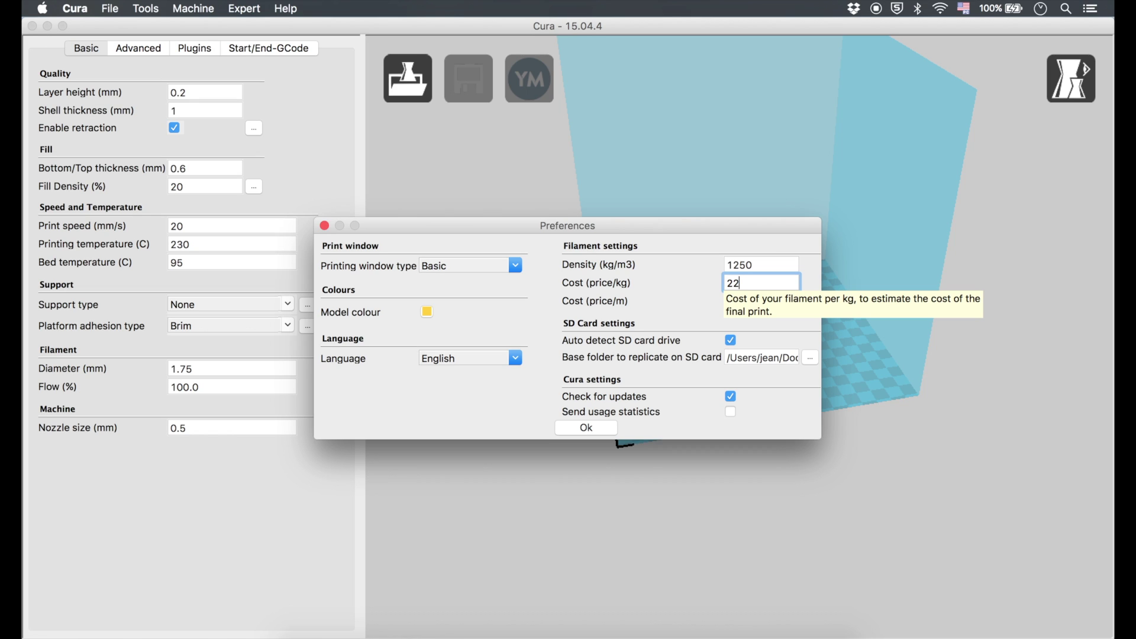
type("9")
left_click(636, 295)
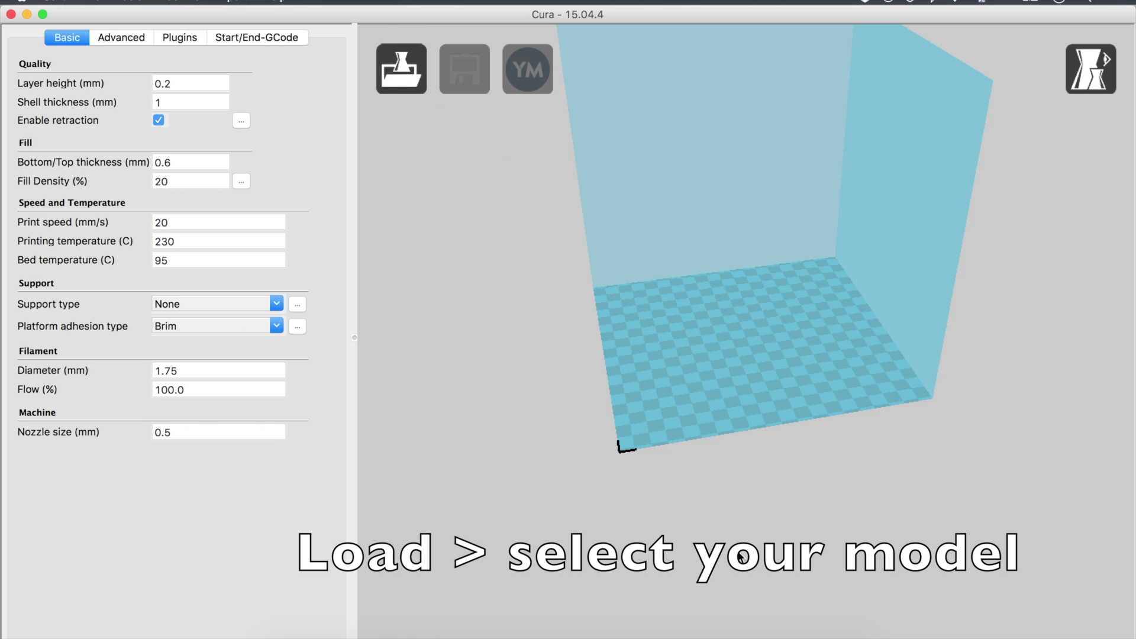
Load GoProScrewMountM9.stl from the models folder onto the build plate
left_click(402, 68)
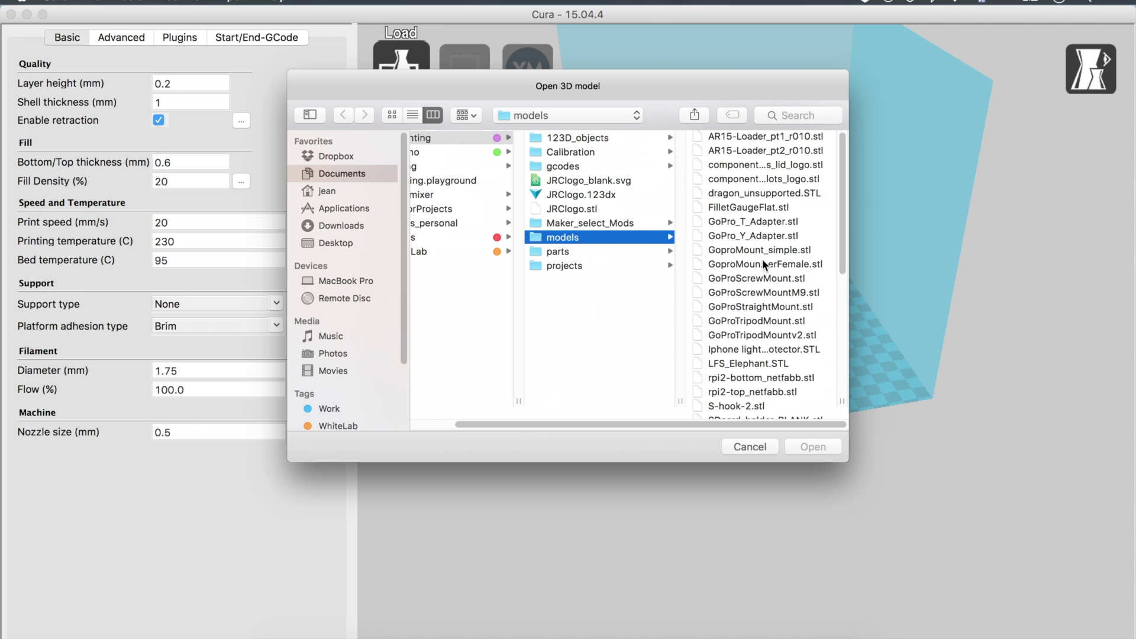
left_click(784, 292)
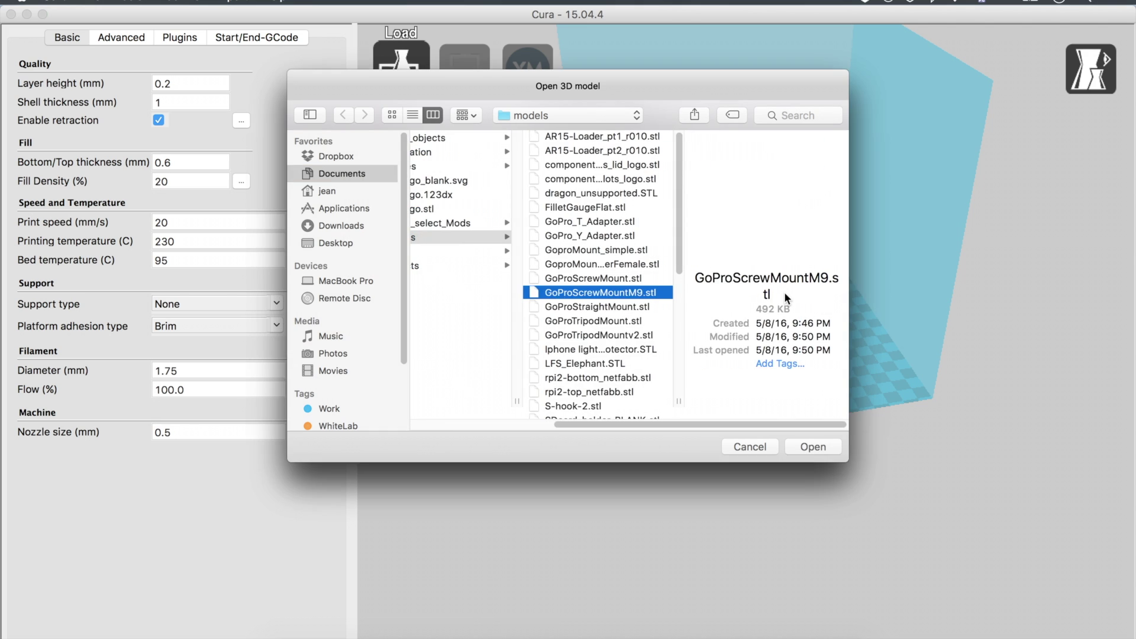
double_click(784, 293)
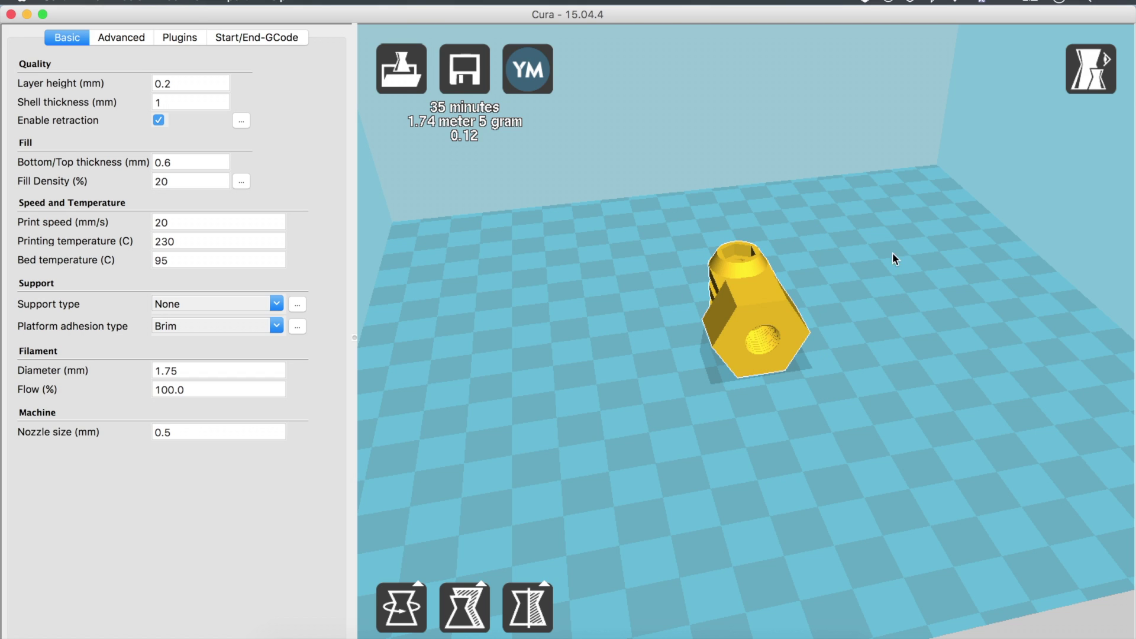
Reset and lay flat the mount, then rotate it 90° and turn it to 165° upright
left_click(723, 361)
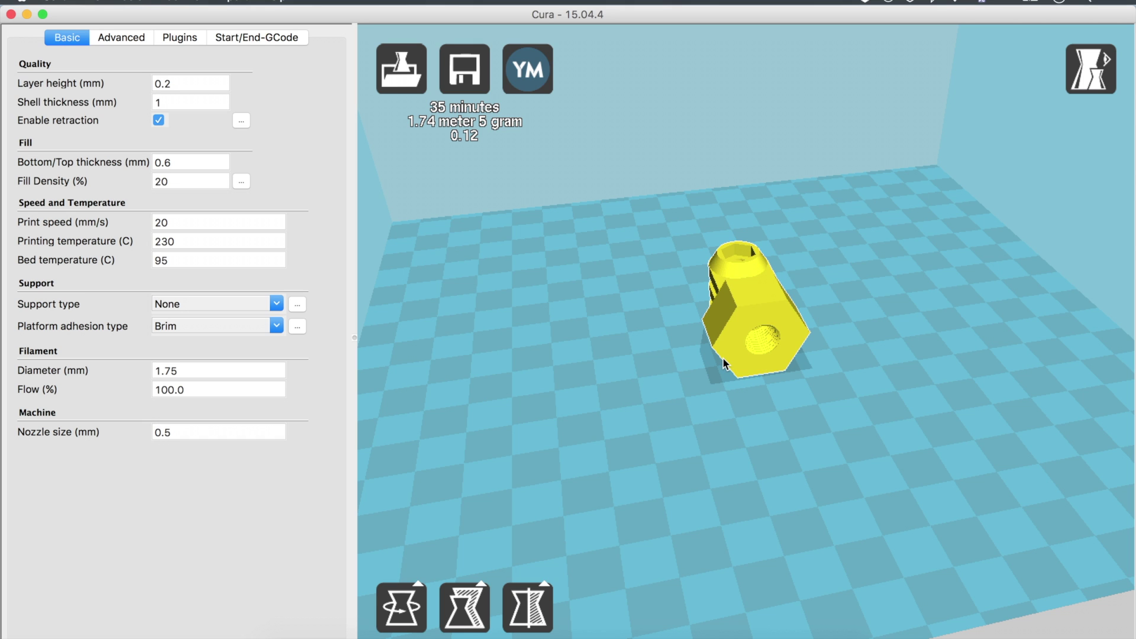
scroll(765, 318, "up", 3)
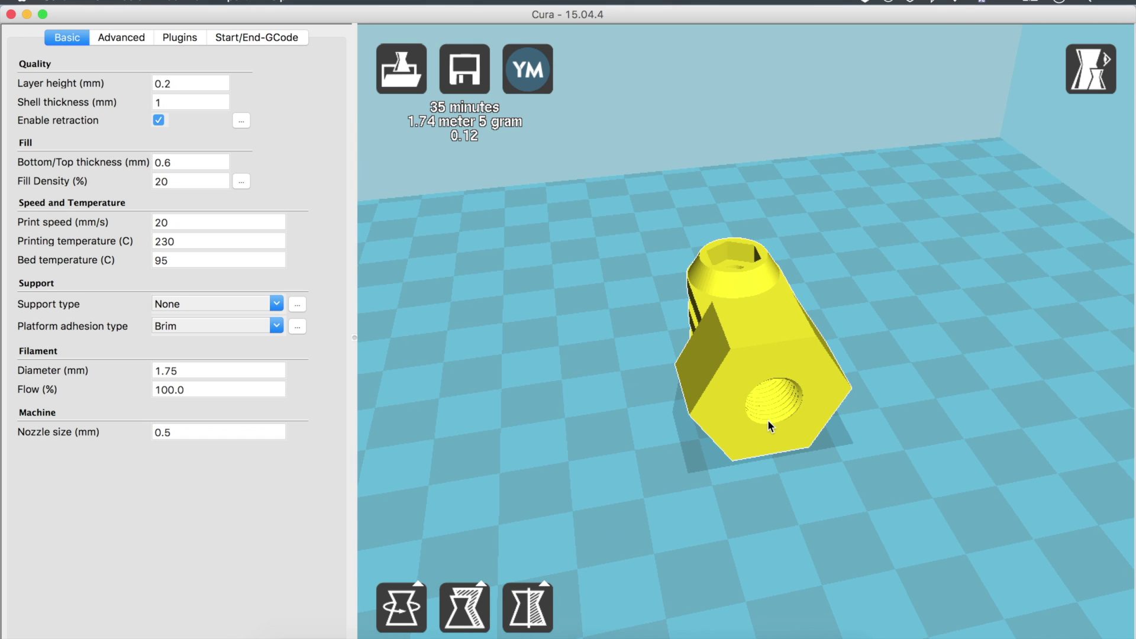
scroll(768, 420, "down", 5)
scroll(764, 420, "up", 3)
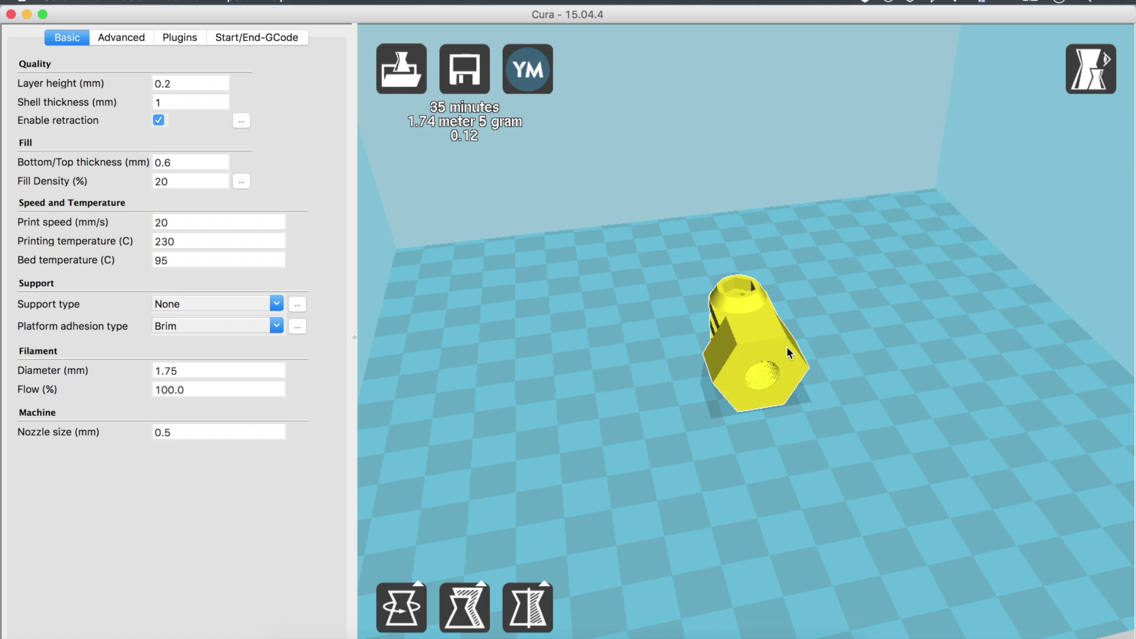
left_click(414, 597)
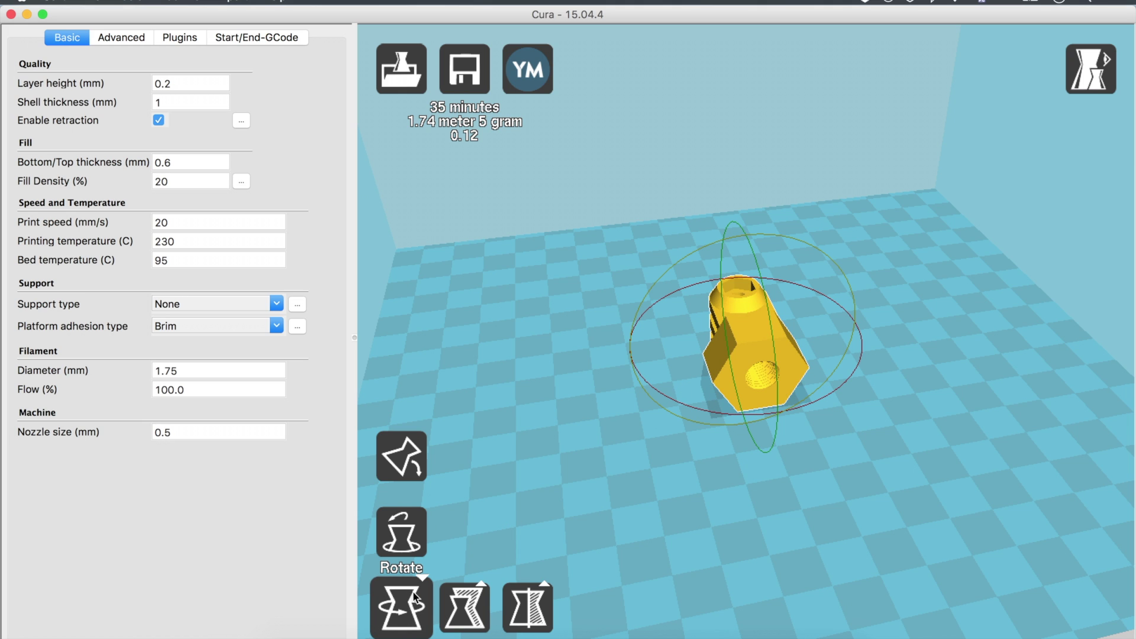
left_click(410, 528)
left_click(415, 477)
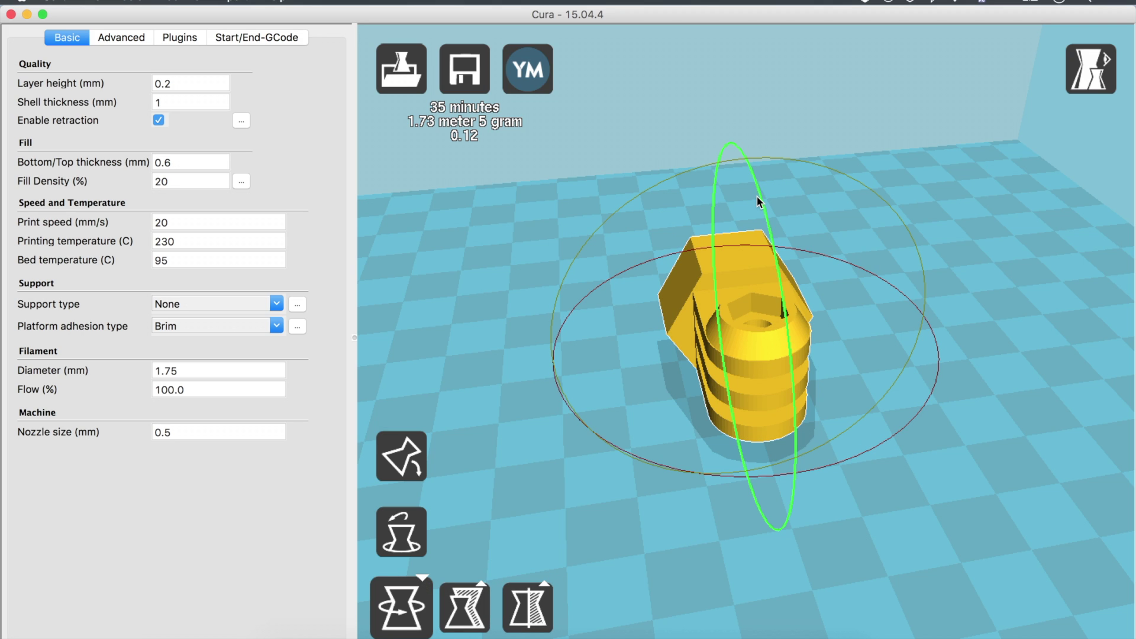
left_click_drag(757, 196, 685, 131)
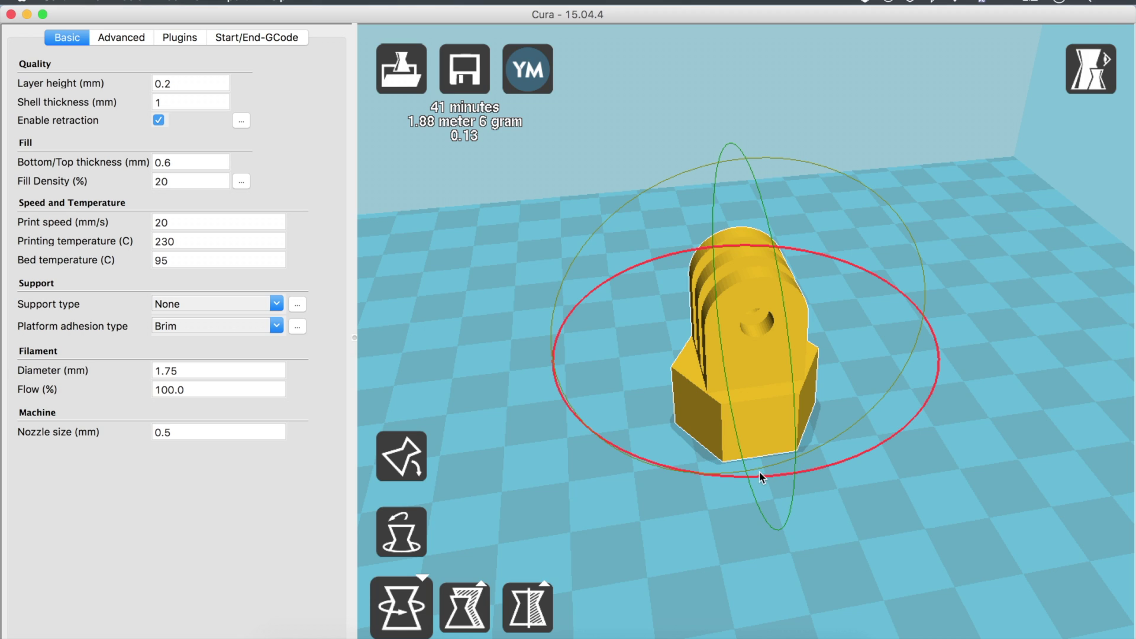
left_click_drag(745, 476, 731, 251)
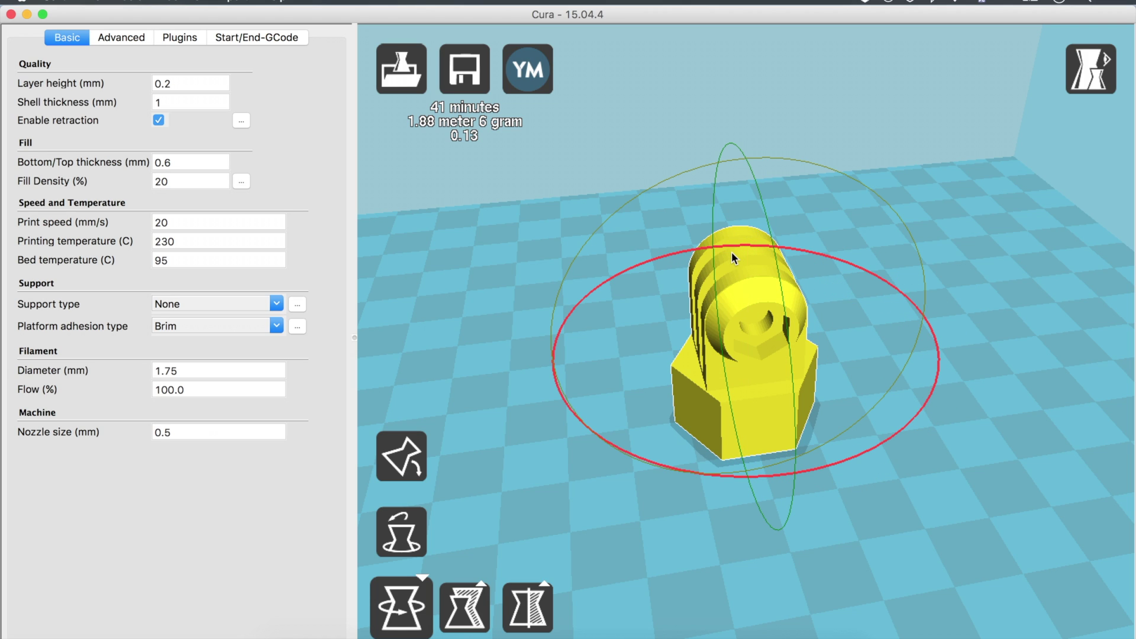
scroll(843, 410, "down", 5)
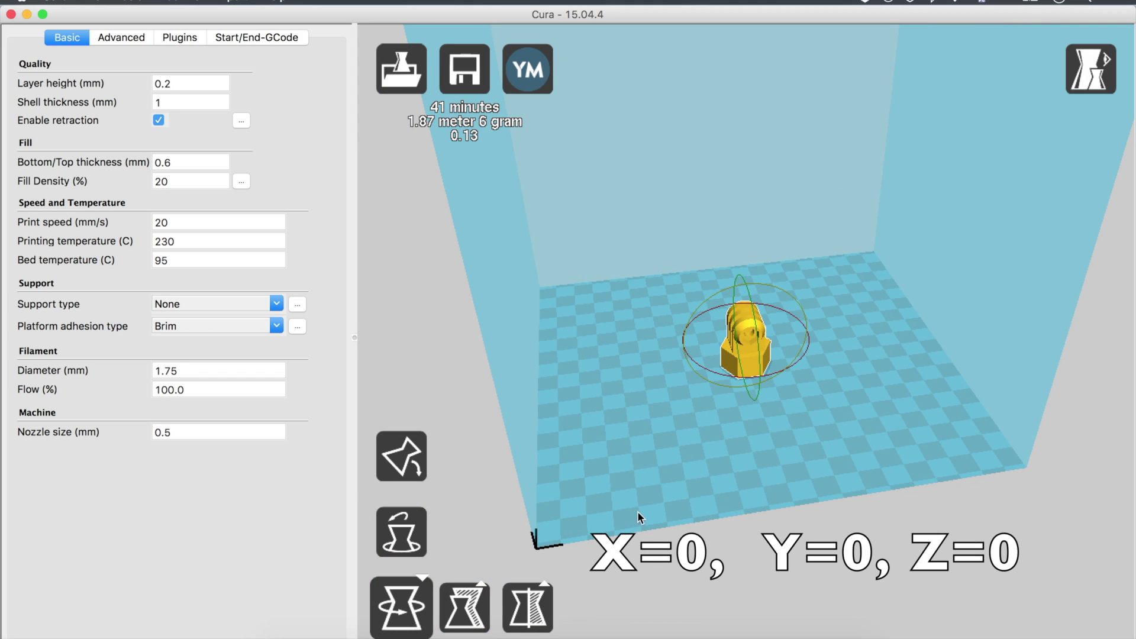
Move the upright mount toward the back-left of the build plate
left_click(594, 494)
right_click_drag(708, 503, 740, 483)
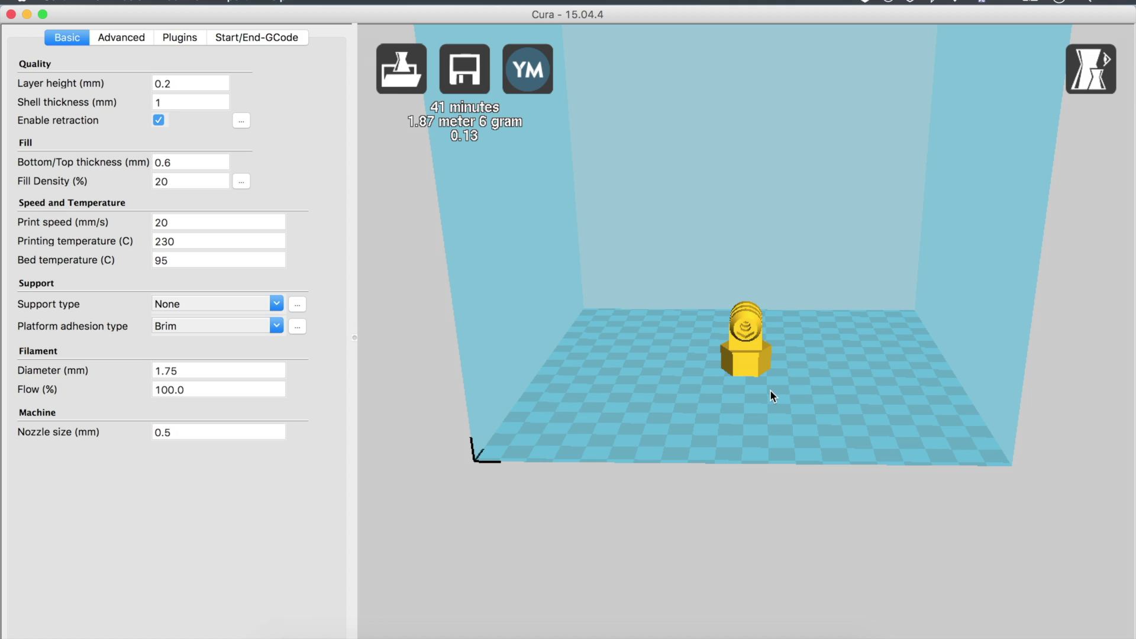
left_click(743, 348)
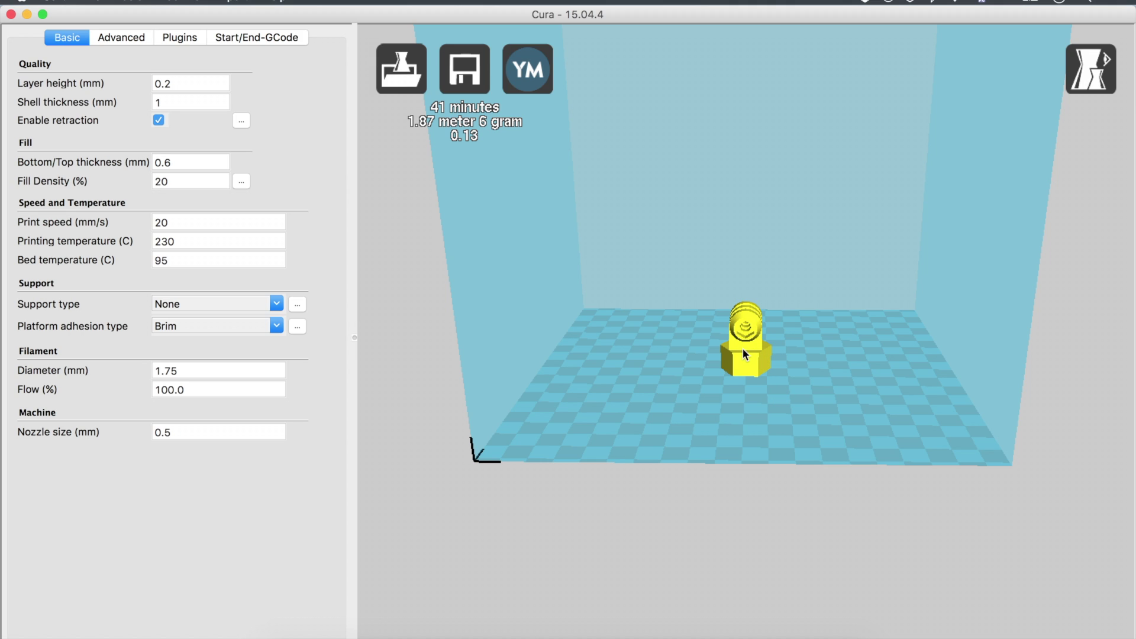
mouse_move(744, 348)
left_mouse_down()
mouse_move(704, 317)
mouse_move(767, 326)
mouse_move(750, 332)
left_mouse_up()
right_click_drag(817, 501, 778, 385)
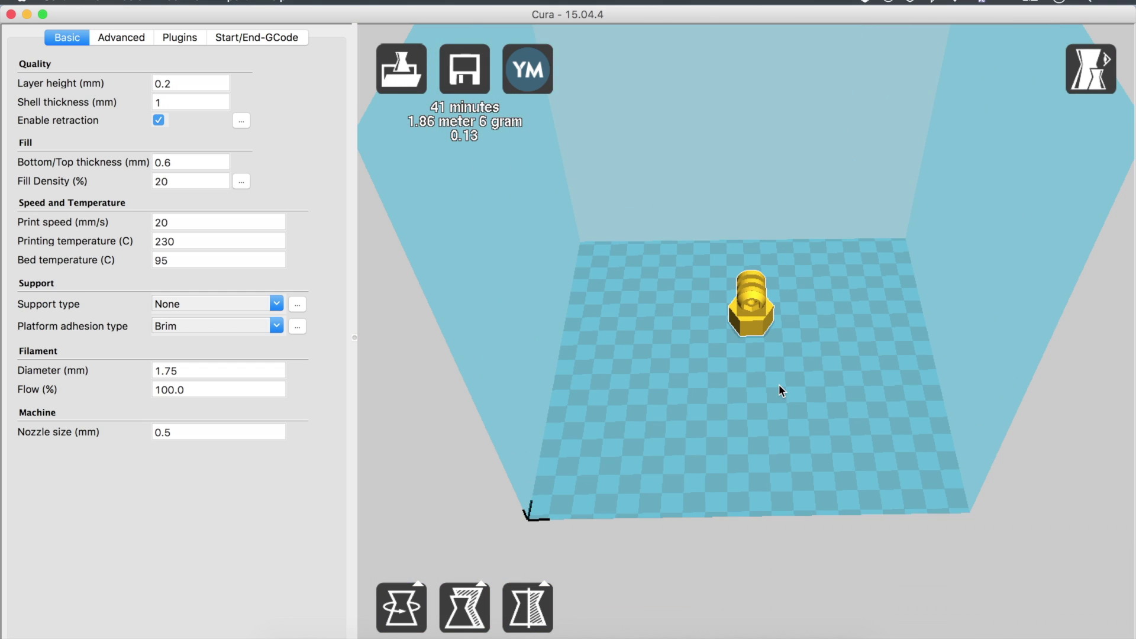
Nudge the mount slightly toward the front of the plate
scroll(754, 329, "up", 5)
scroll(754, 329, "down", 3)
scroll(888, 436, "down", 8)
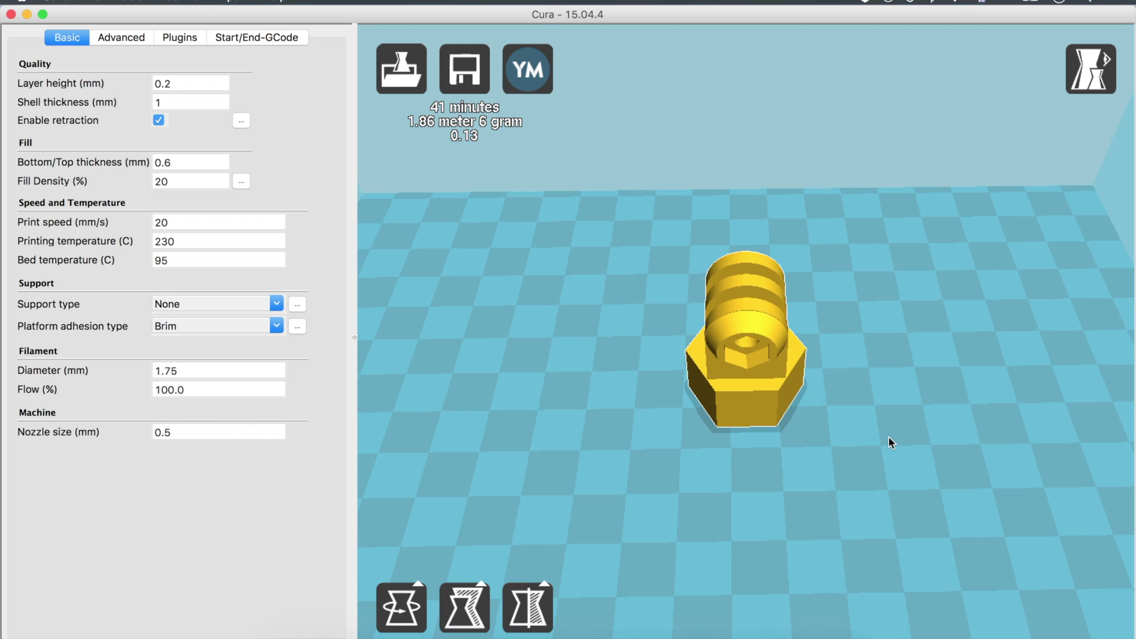
right_click_drag(888, 436, 828, 390)
left_click_drag(747, 354, 747, 364)
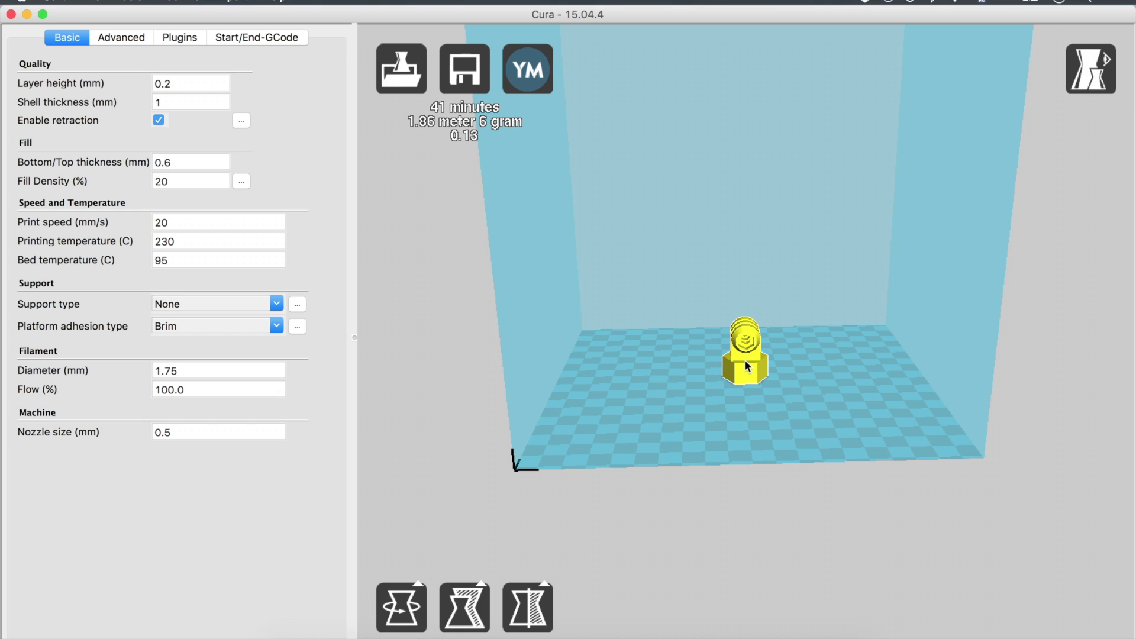
Orbit the view to inspect the mount's finned side from a low front angle
right_click_drag(746, 434, 791, 438)
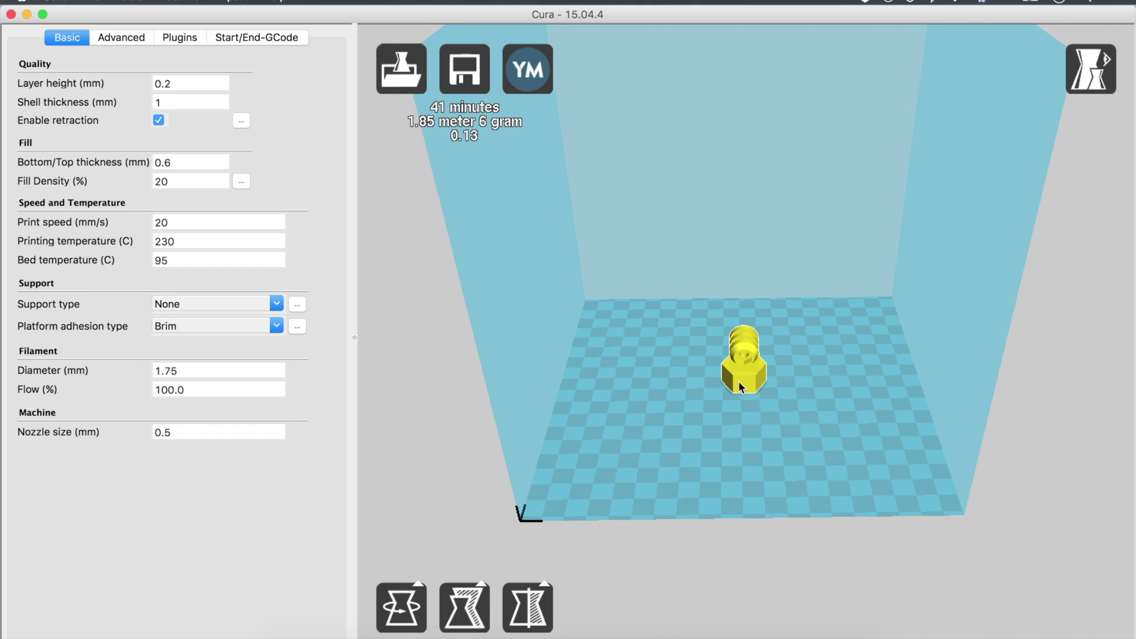
mouse_move(725, 450)
right_mouse_down()
mouse_move(812, 443)
mouse_move(800, 420)
mouse_move(719, 433)
right_mouse_up()
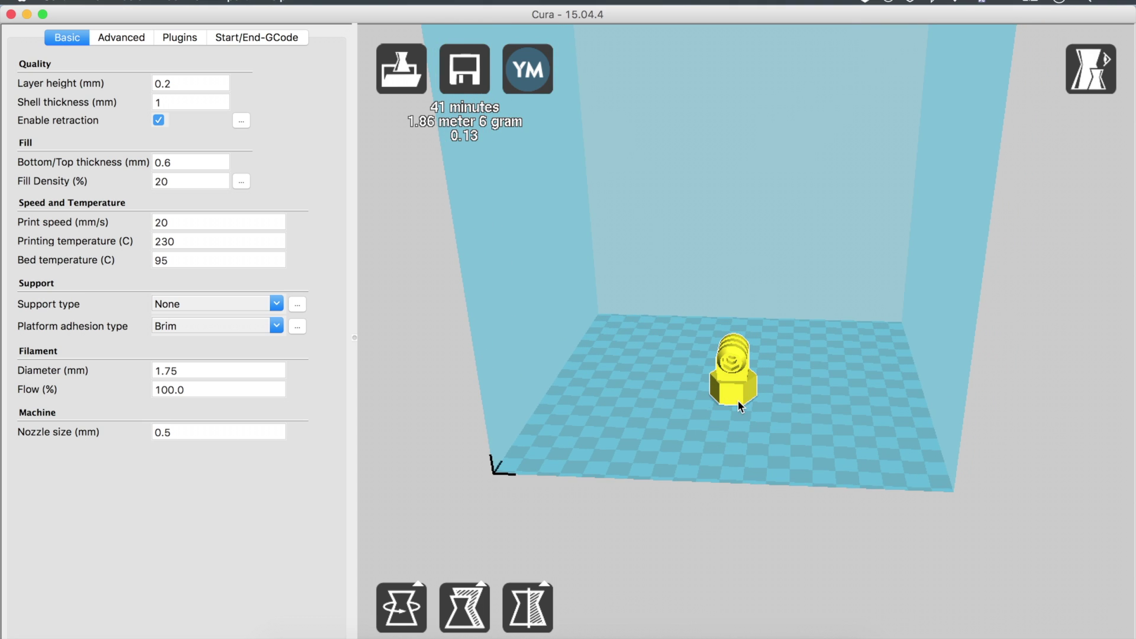
scroll(739, 407, "up", 4)
right_click_drag(772, 478, 737, 393)
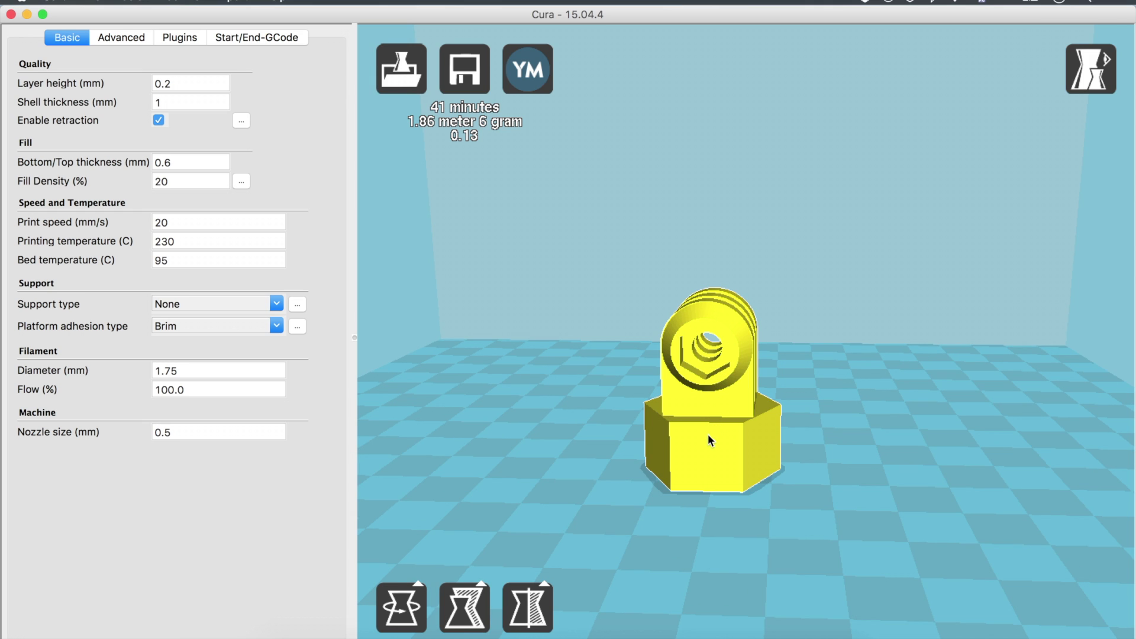
mouse_move(708, 435)
right_mouse_down()
mouse_move(701, 448)
mouse_move(625, 453)
mouse_move(680, 459)
mouse_move(754, 442)
mouse_move(704, 454)
right_mouse_up()
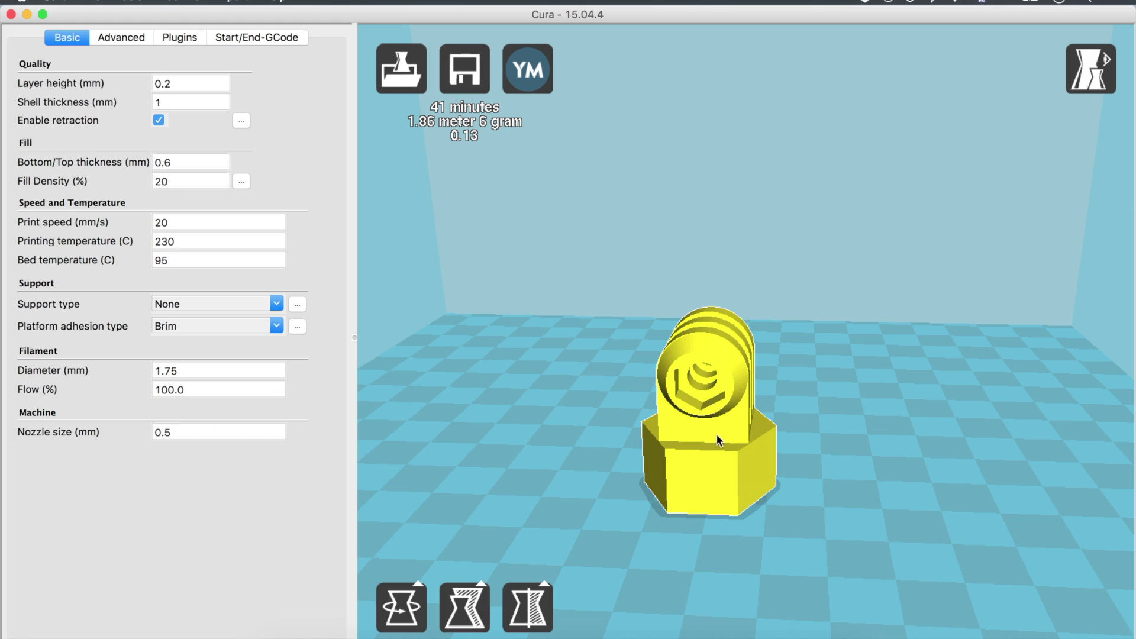
left_click(417, 602)
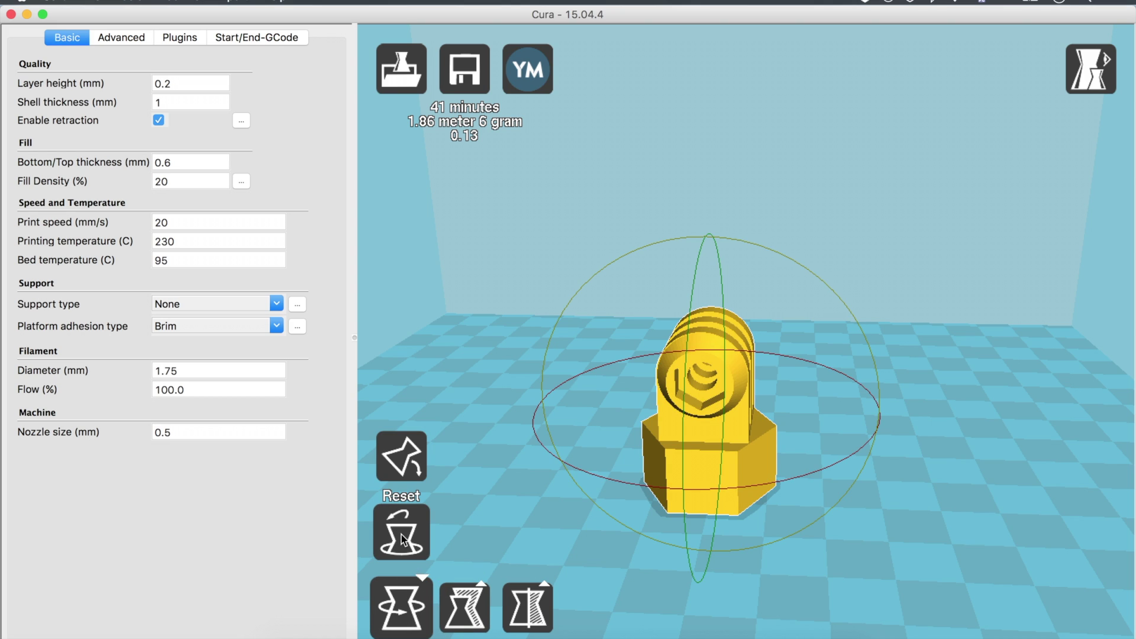
Tilt the mount about 45°, then 15–30°, and tip it back upright
left_click_drag(657, 248, 885, 355)
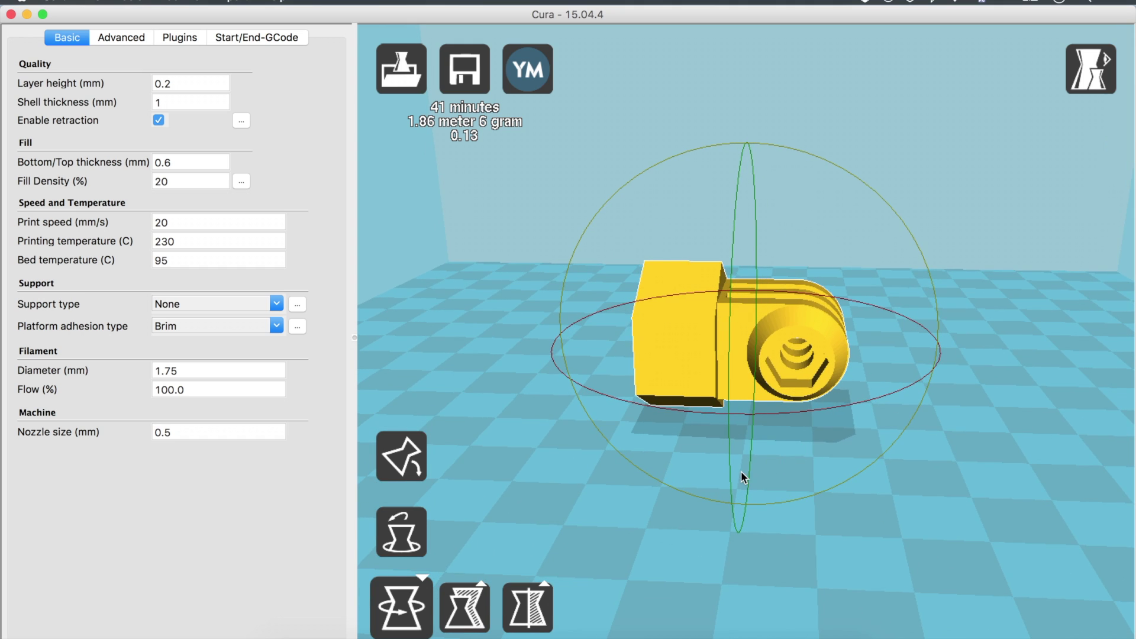
right_click_drag(993, 467, 932, 471)
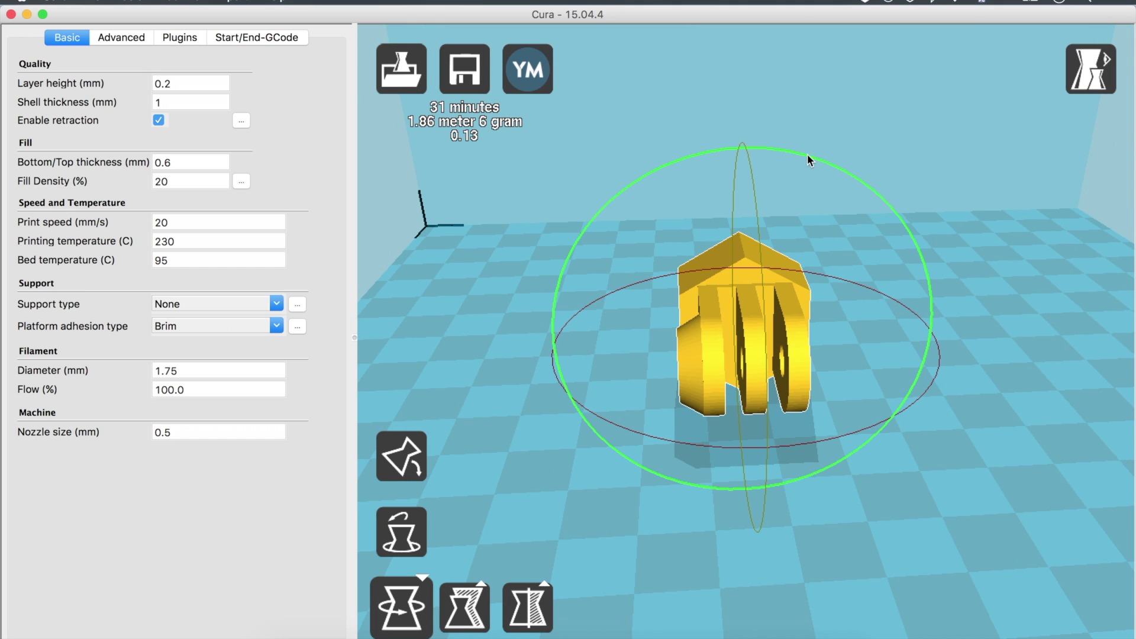
left_click_drag(807, 155, 885, 196)
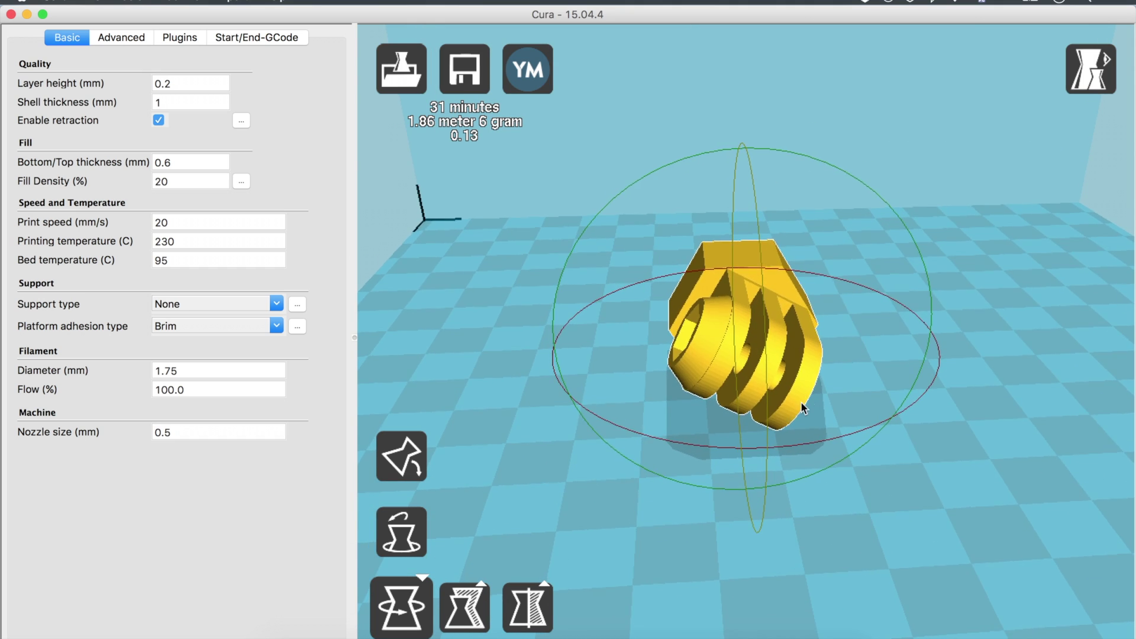
left_click_drag(799, 444, 770, 405)
right_click_drag(626, 527, 694, 510)
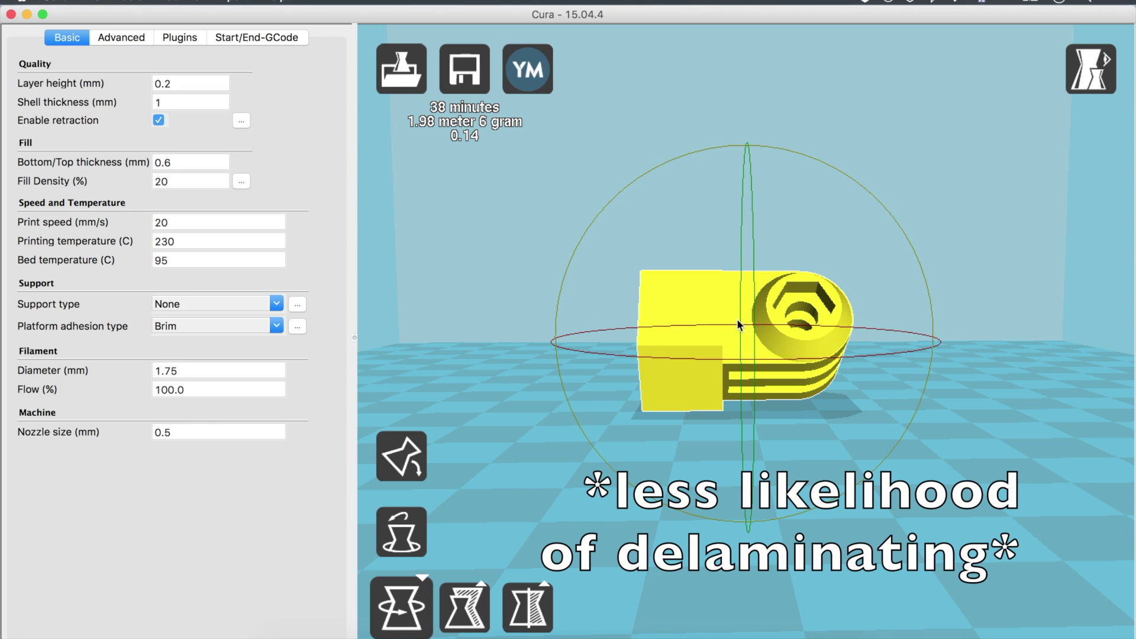
Turn the mount about its vertical axis and stand it upright with fins on top
left_click_drag(577, 350, 705, 424)
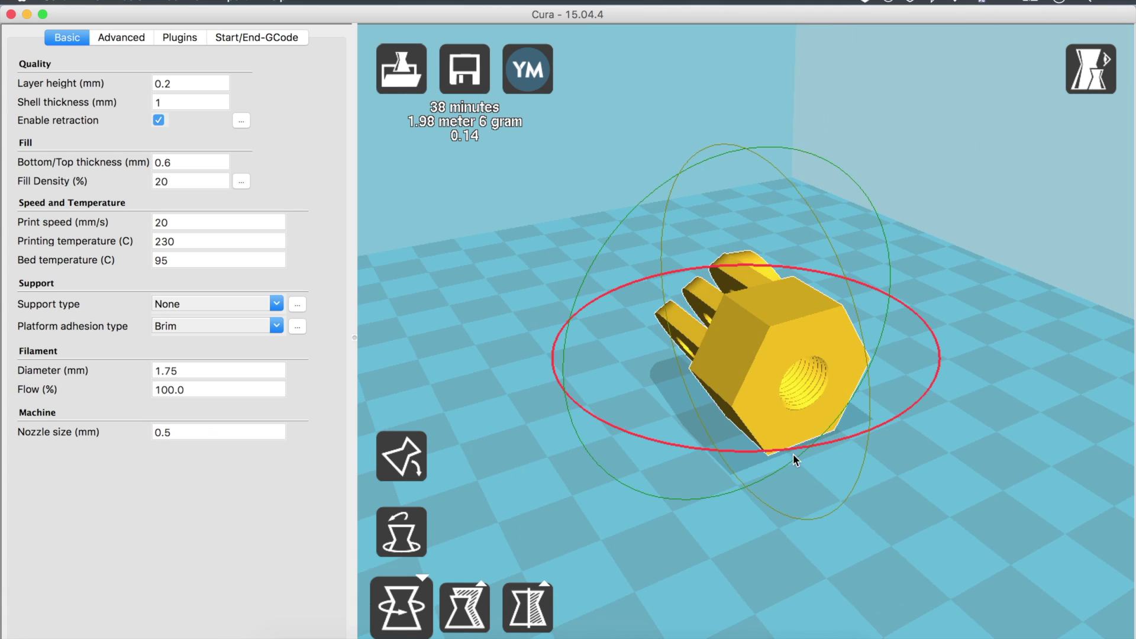
left_click_drag(793, 453, 765, 468)
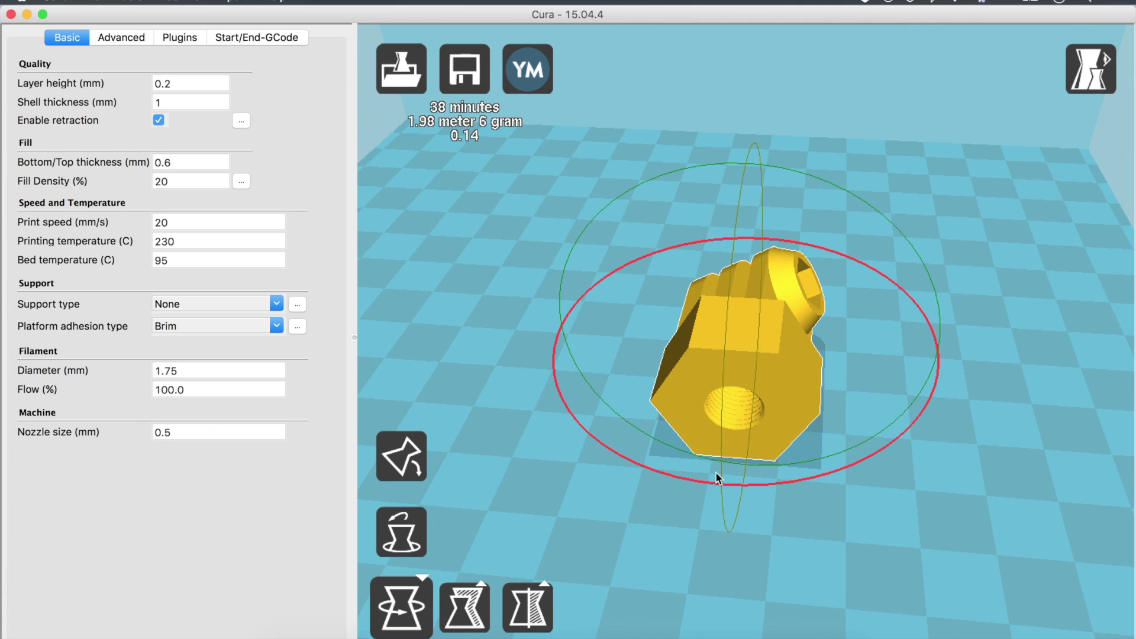
left_click_drag(755, 155, 740, 361)
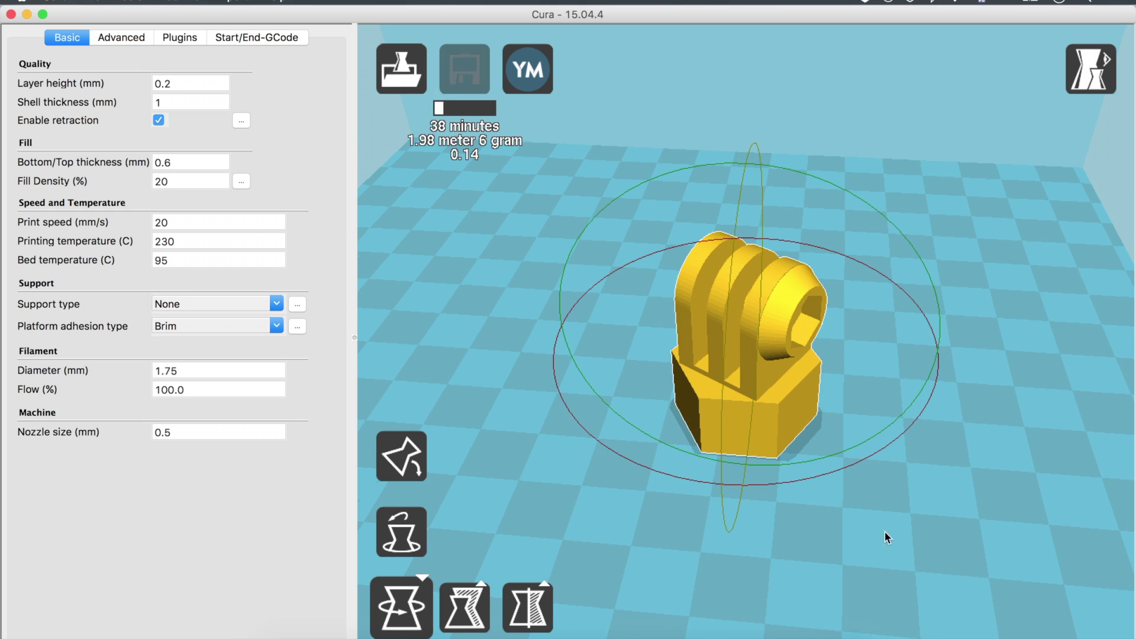
right_click_drag(885, 533, 866, 503)
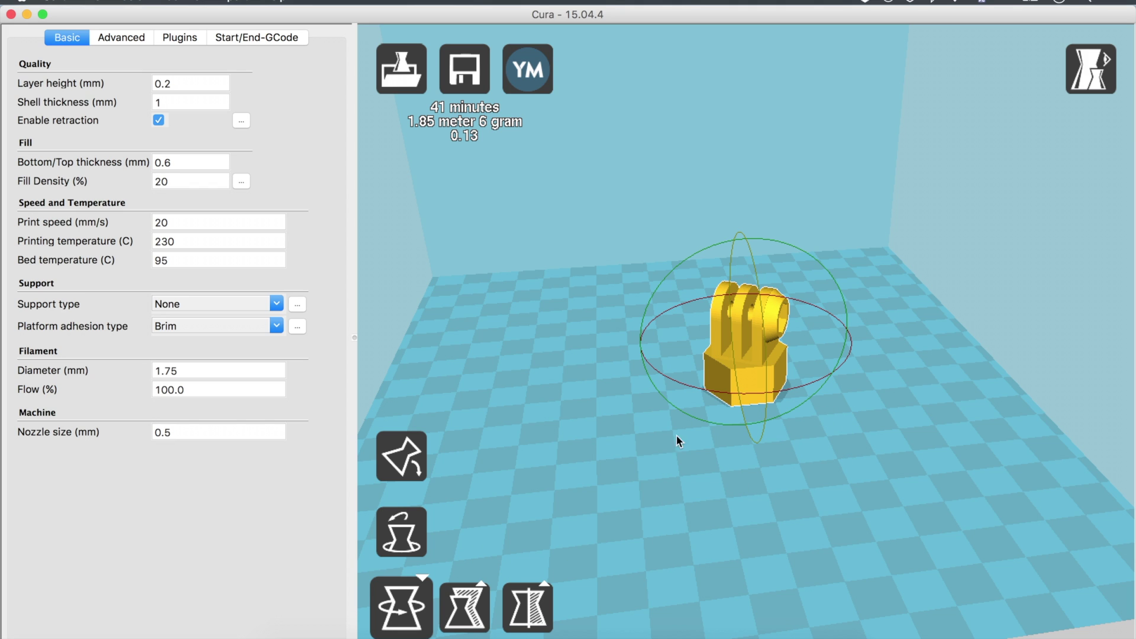
Tilt the mount 30° about its side axis, then zoom and orbit around its sides
right_click_drag(589, 514, 814, 361)
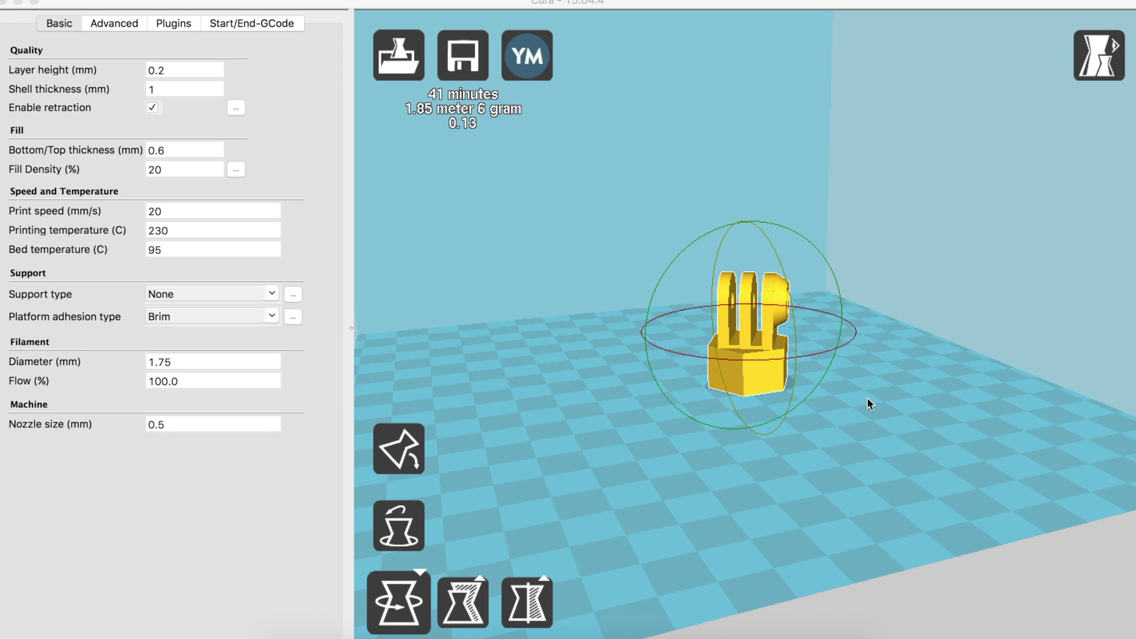
right_click_drag(868, 404, 798, 409)
left_click_drag(794, 406, 777, 426)
scroll(695, 452, "up", 3)
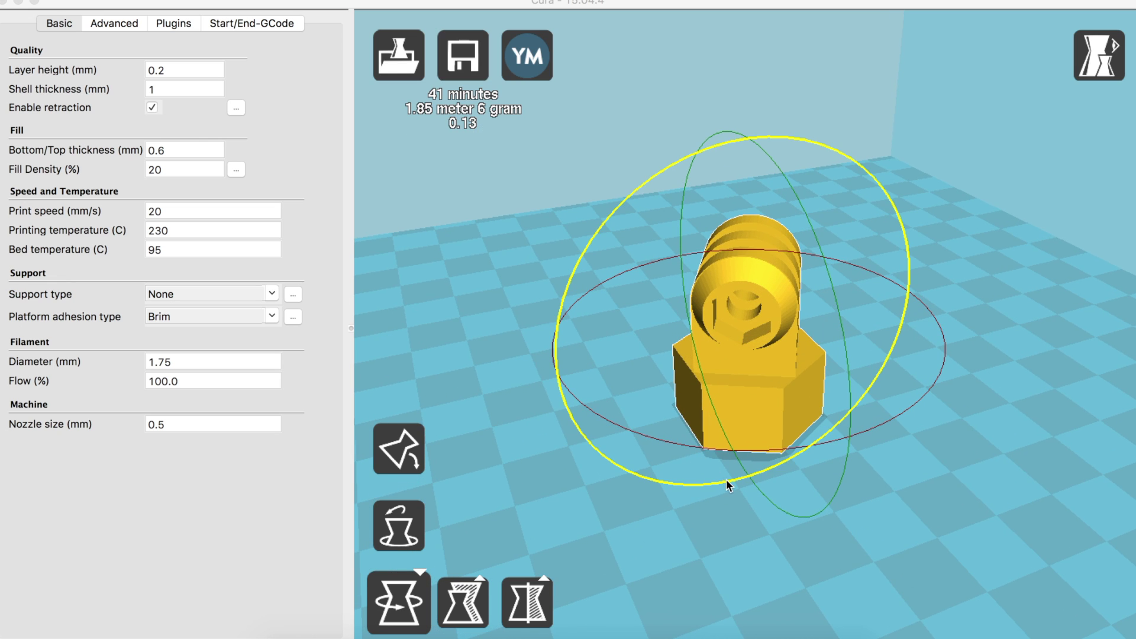
scroll(752, 463, "up", 5)
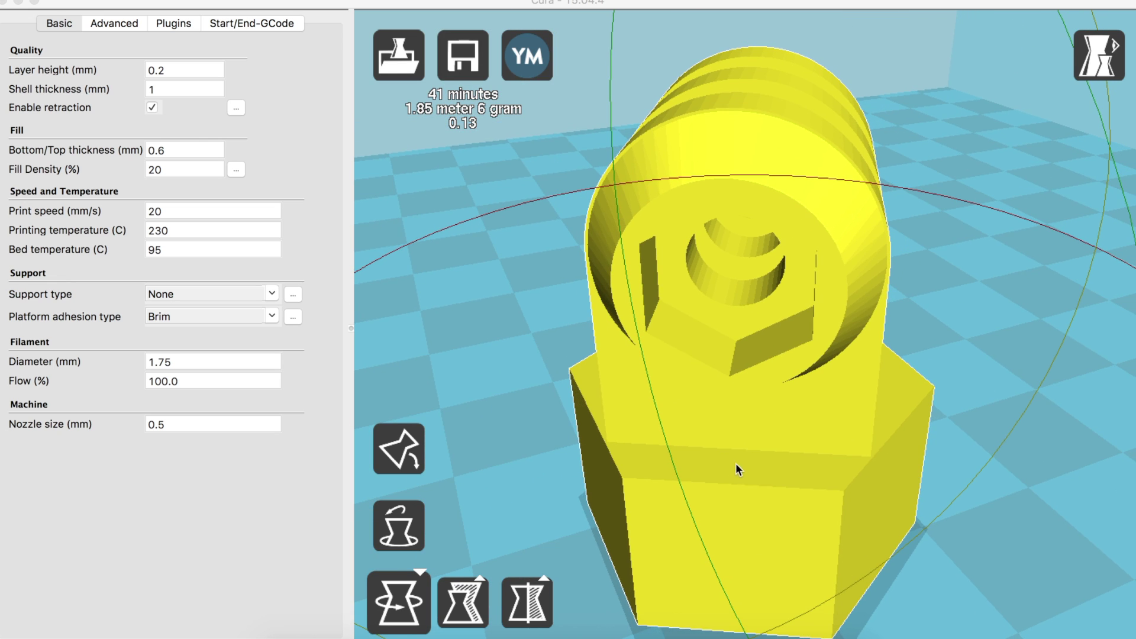
right_click_drag(736, 462, 893, 535)
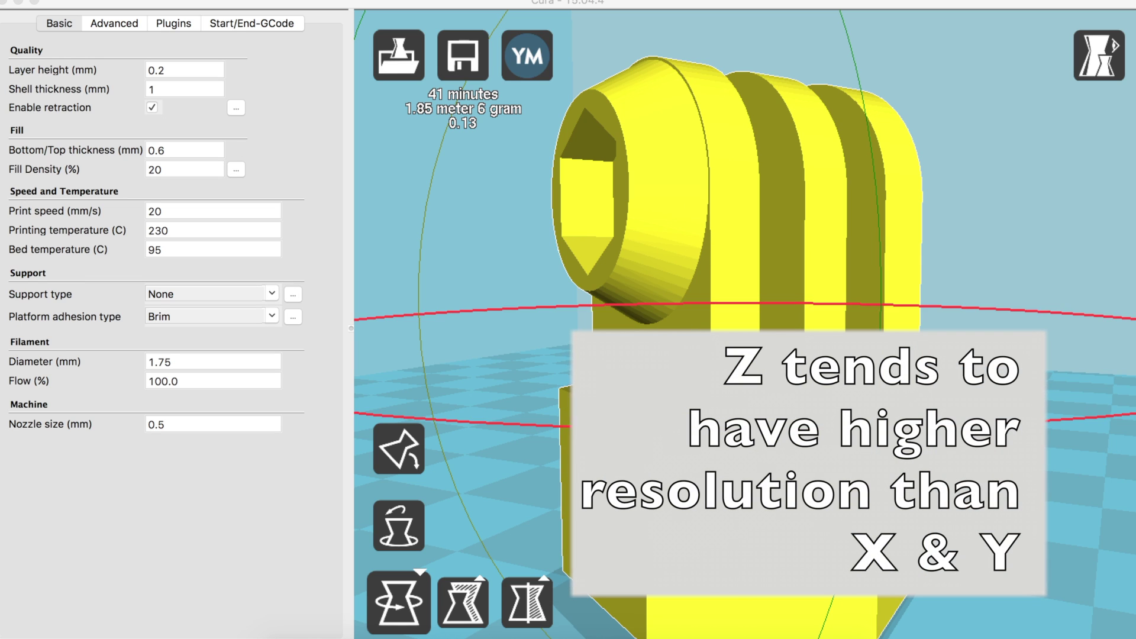
right_click_drag(765, 522, 879, 542)
scroll(787, 556, "down", 6)
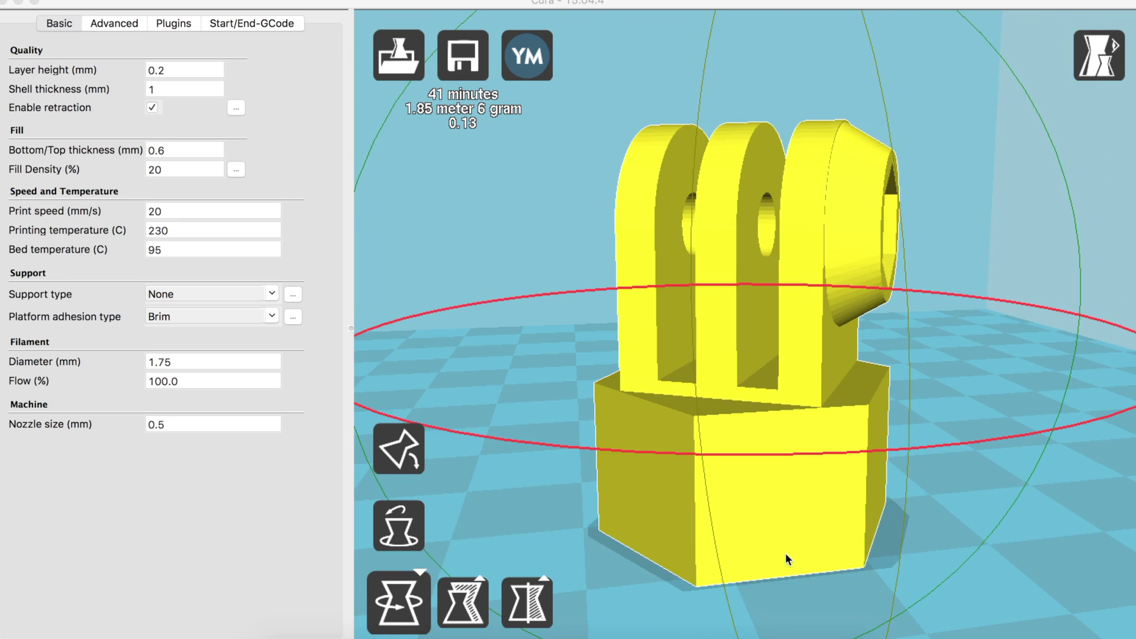
Double the mount by setting Scale X to 2.0 and inspect it
left_click(463, 602)
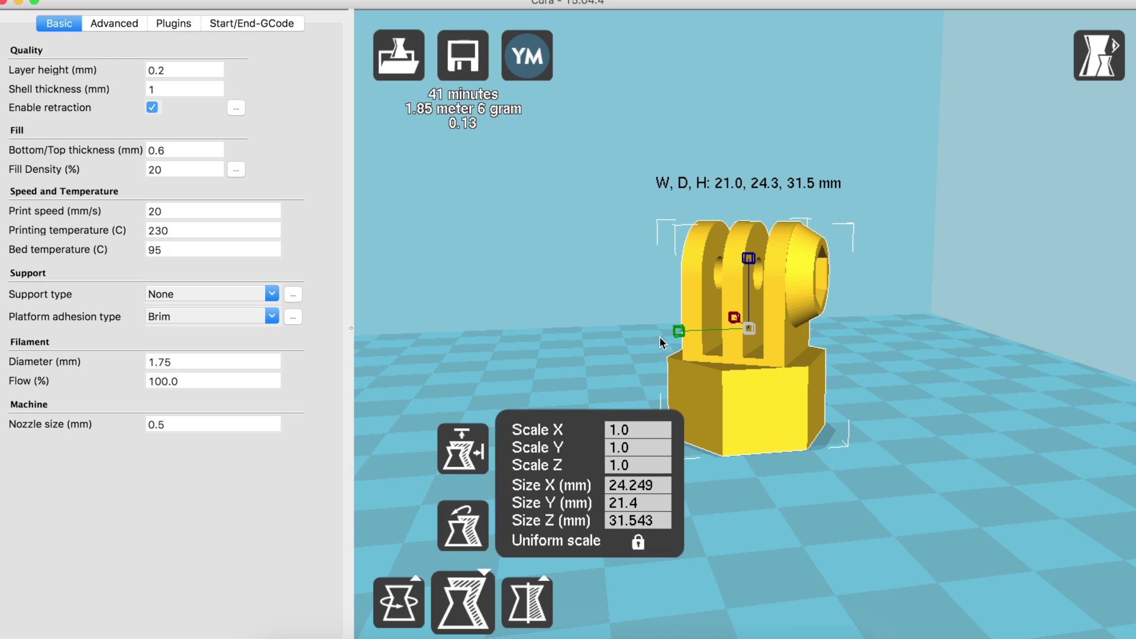
left_click(618, 430)
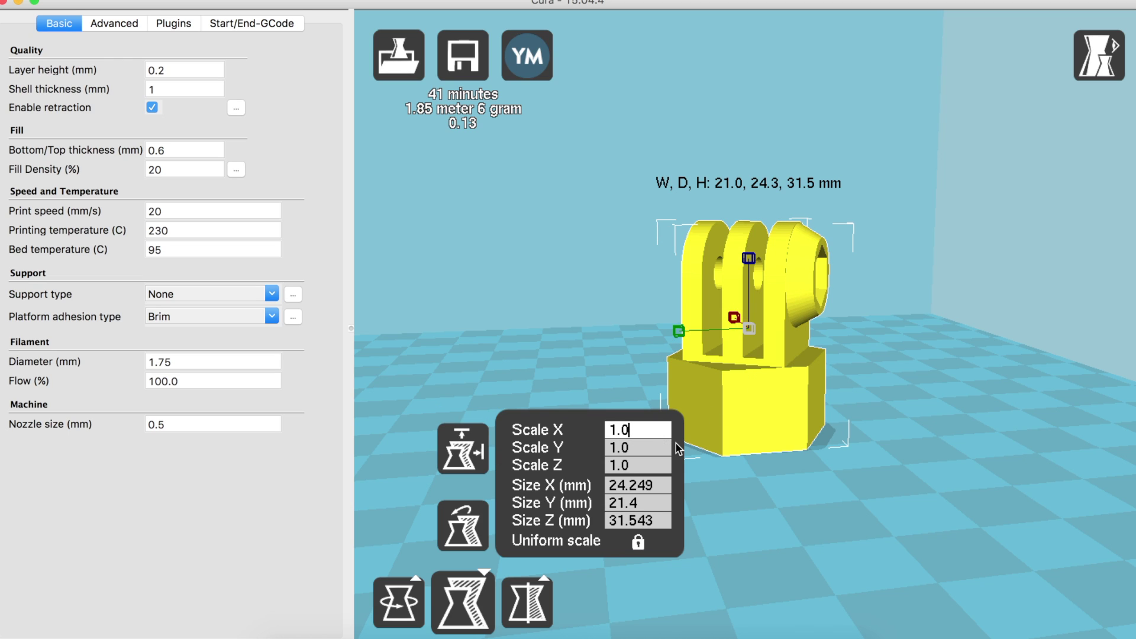
key("Left")
key("Left")
key("BackSpace")
type("2")
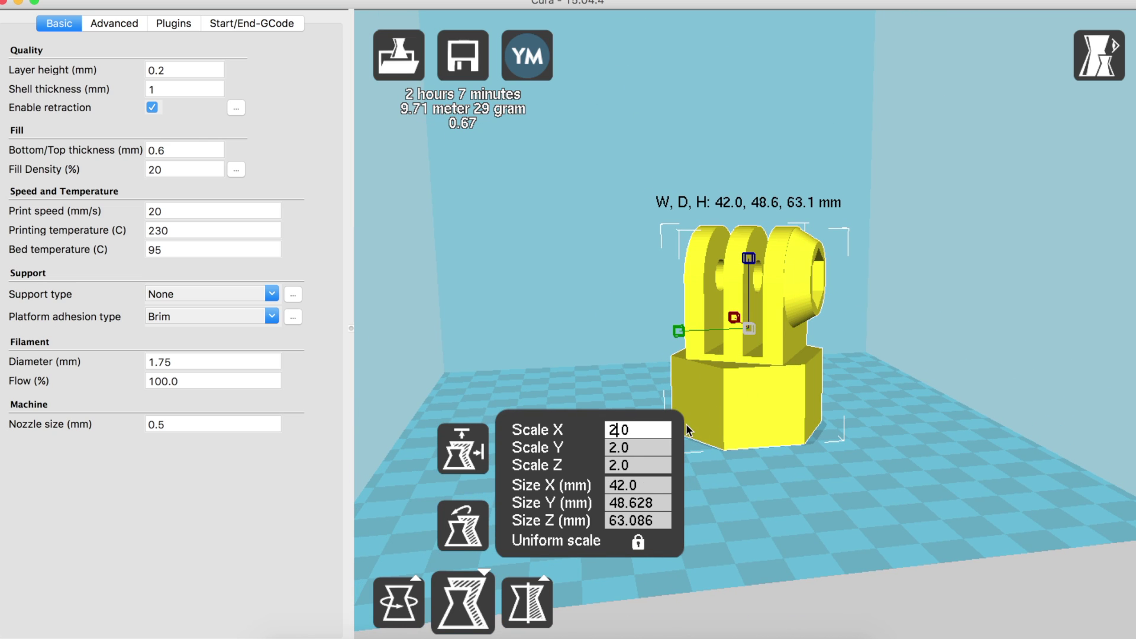
right_click_drag(896, 436, 872, 445)
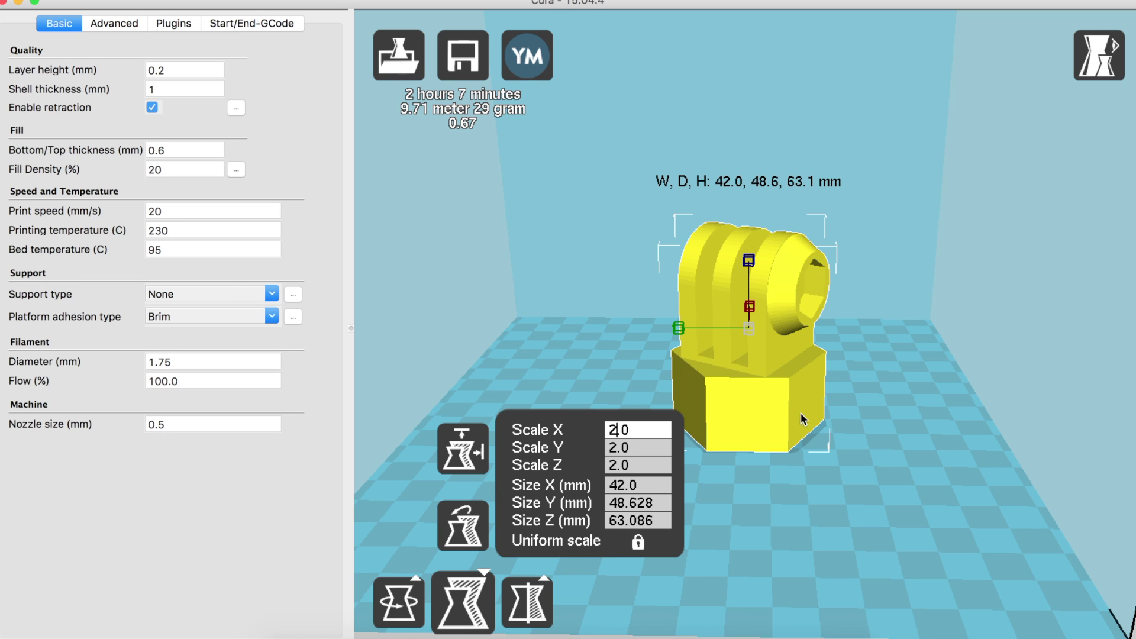
right_click_drag(800, 413, 752, 348)
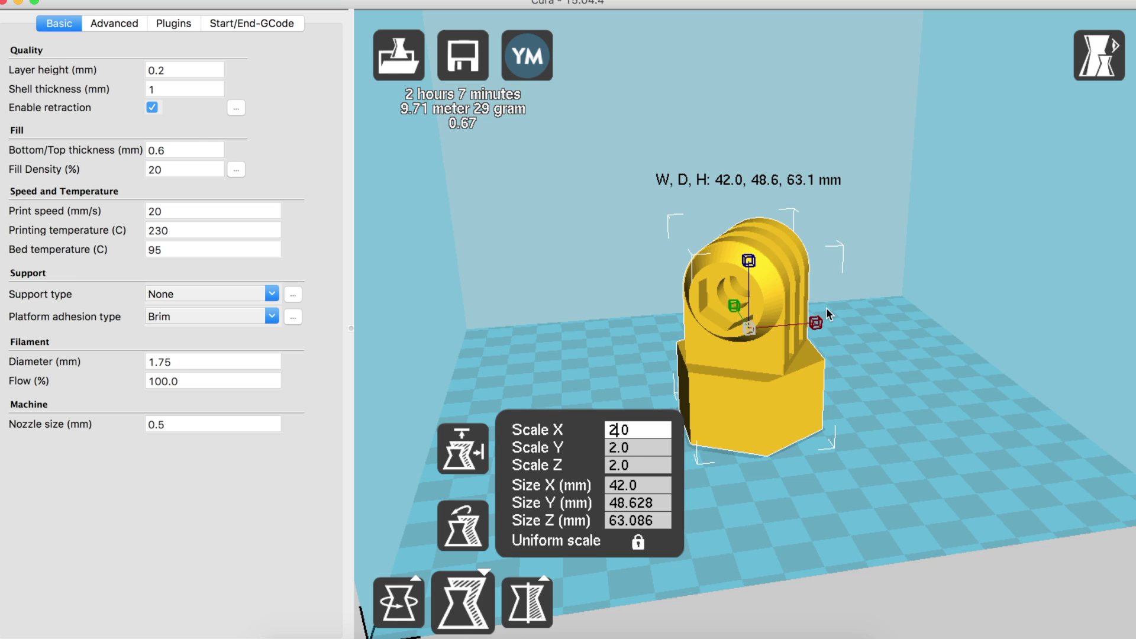
right_click_drag(850, 396, 804, 440)
scroll(803, 441, "down", 2)
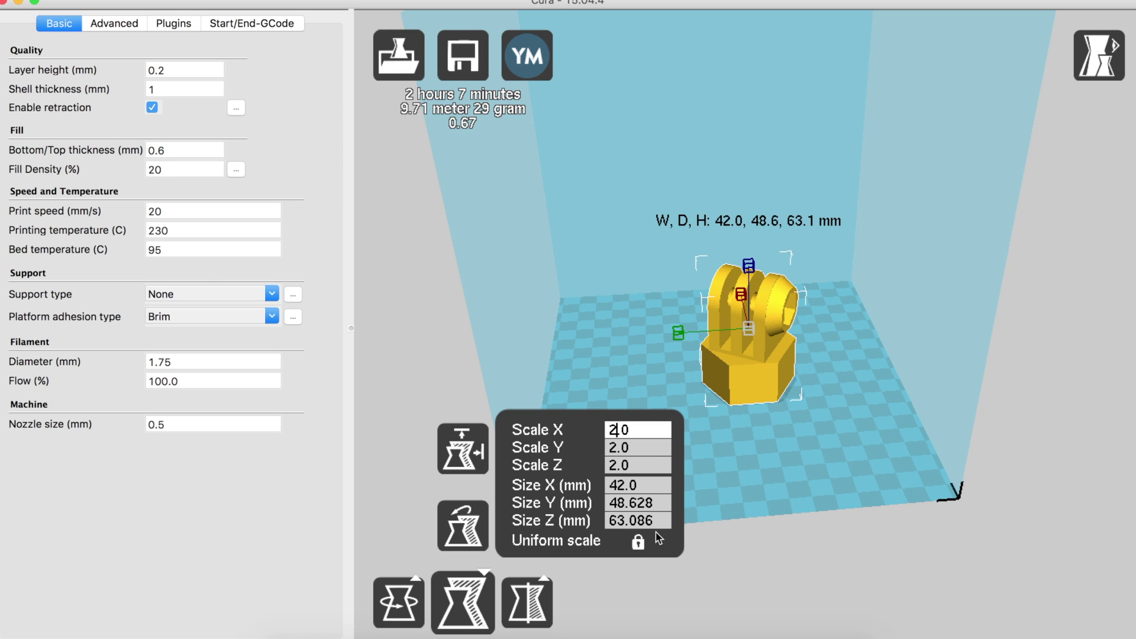
Unlock uniform scaling, drag-resize, set Scale X to 3.0, then reset the scale
left_click(638, 542)
left_click_drag(749, 266, 752, 304)
scroll(727, 360, "up", 3)
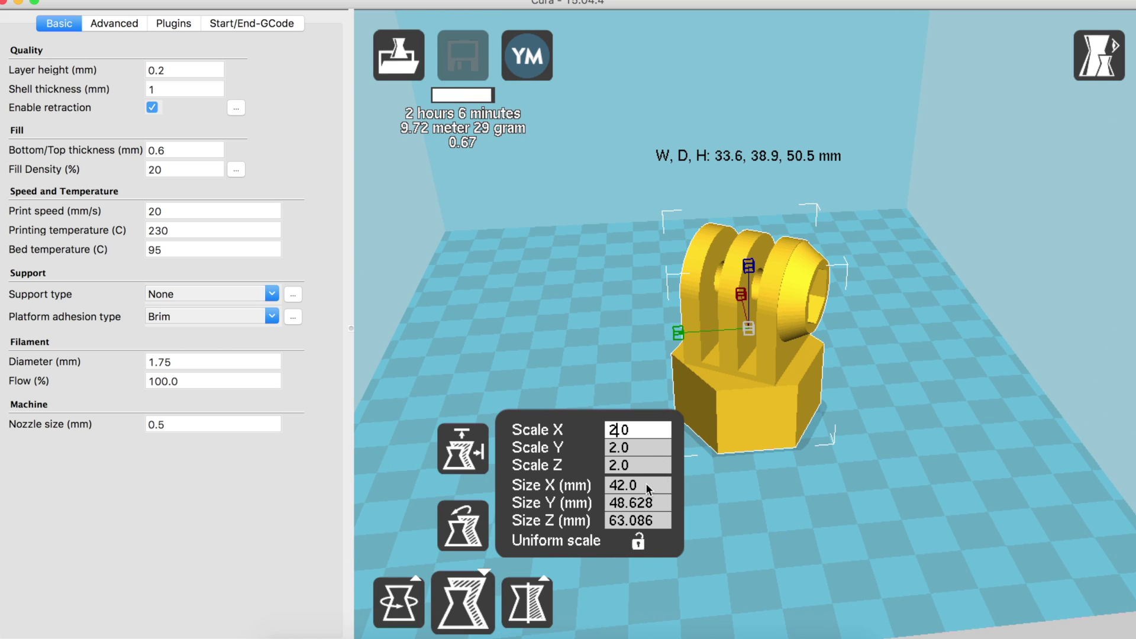
left_click(624, 435)
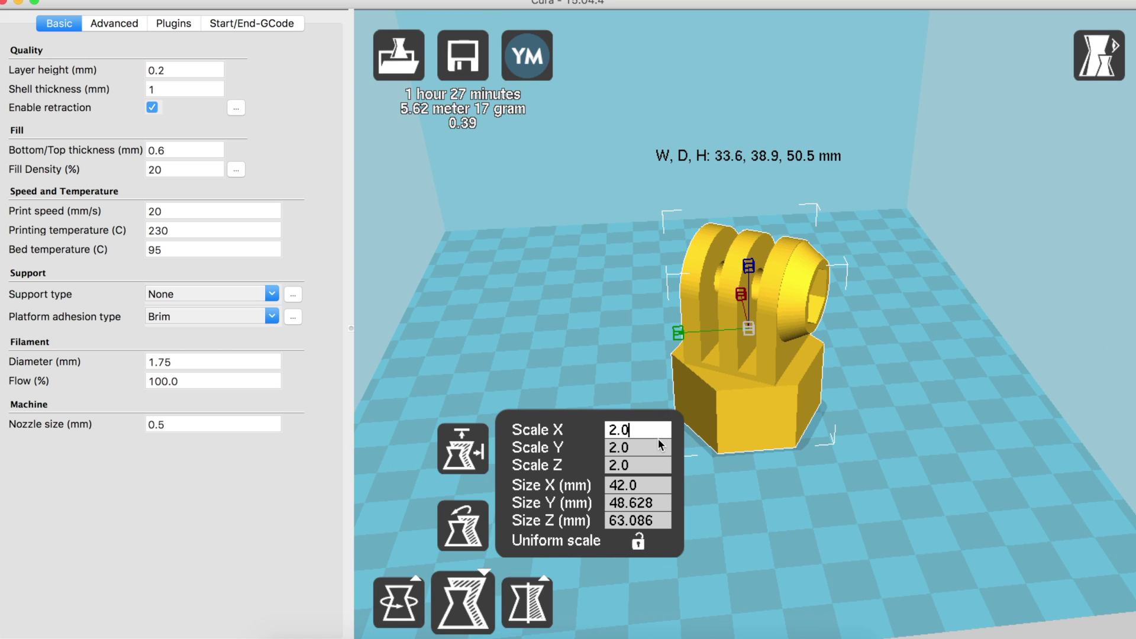
key("Left")
key("Left")
key("BackSpace")
type("3")
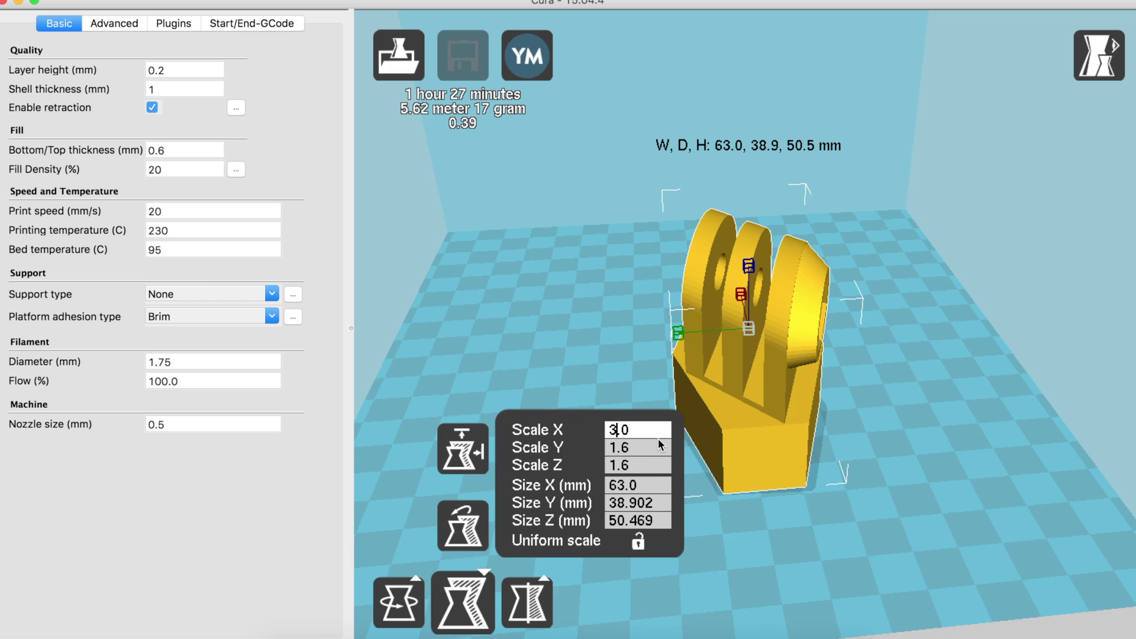
scroll(659, 441, "down", 3)
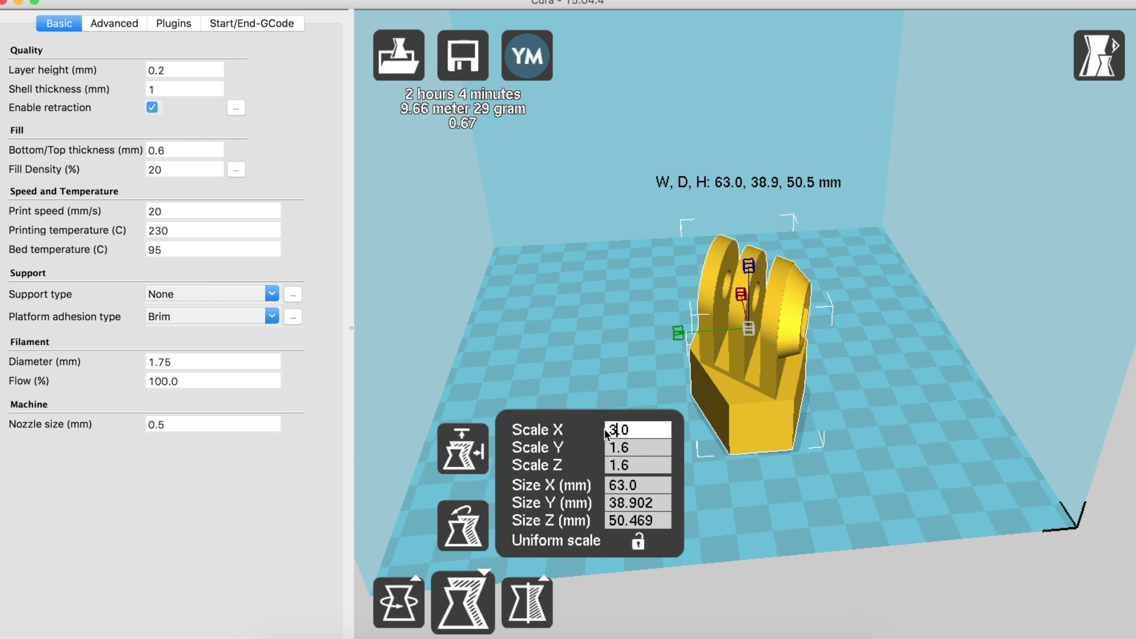
mouse_move(911, 420)
right_mouse_down()
mouse_move(841, 428)
mouse_move(911, 408)
right_mouse_up()
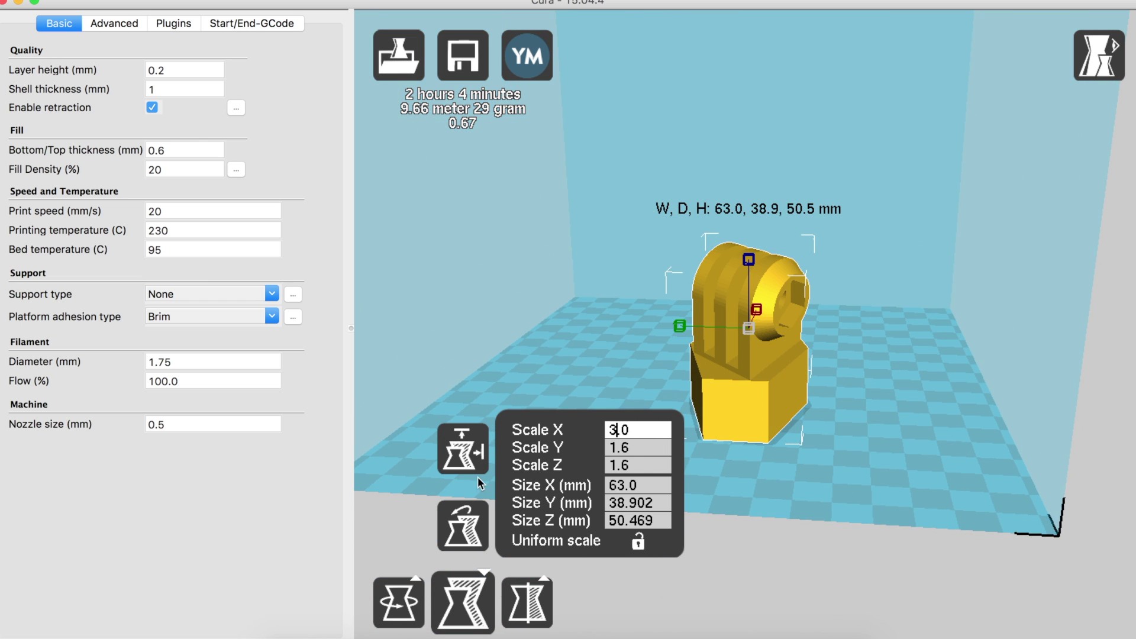
left_click(461, 514)
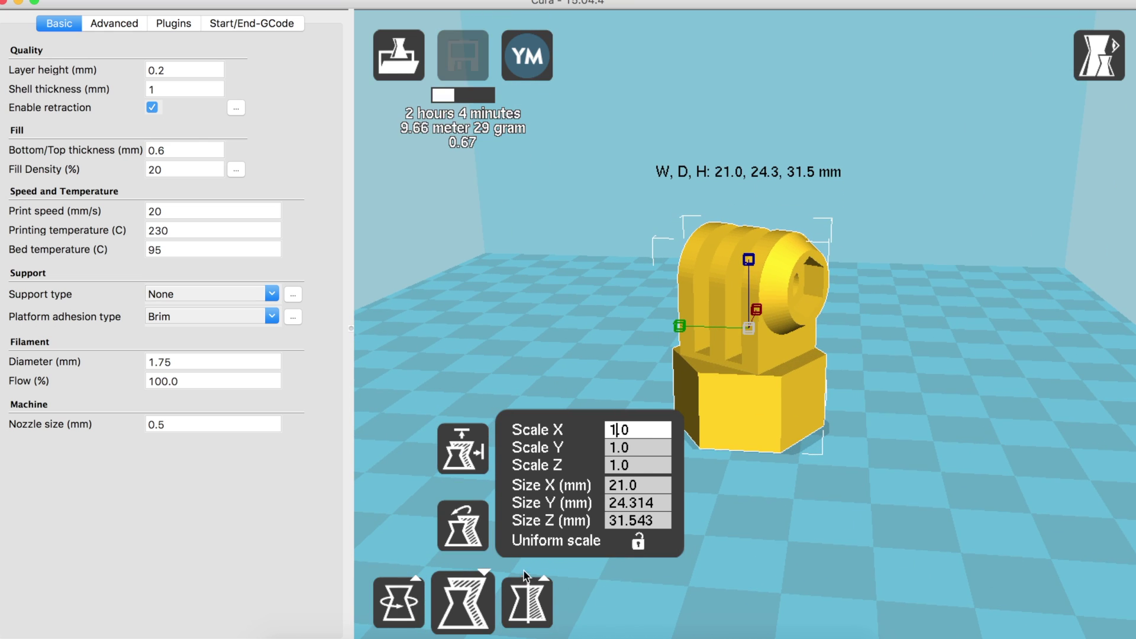
Mirror the GoPro mount along the Z, Y and X axes
left_click(521, 577)
left_click(516, 609)
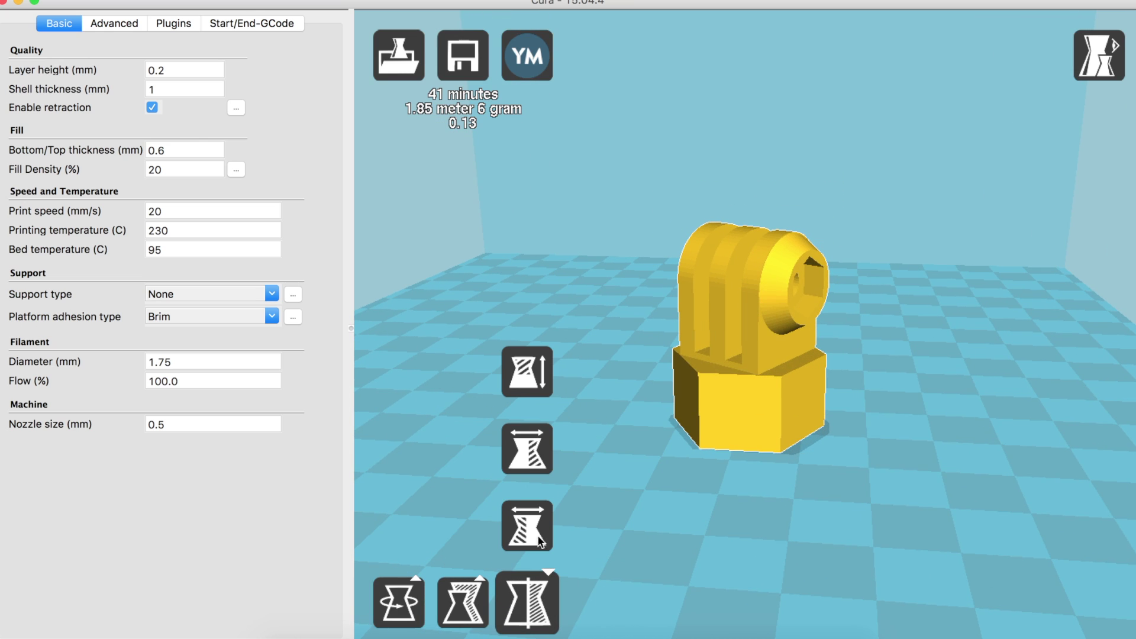
left_click(534, 390)
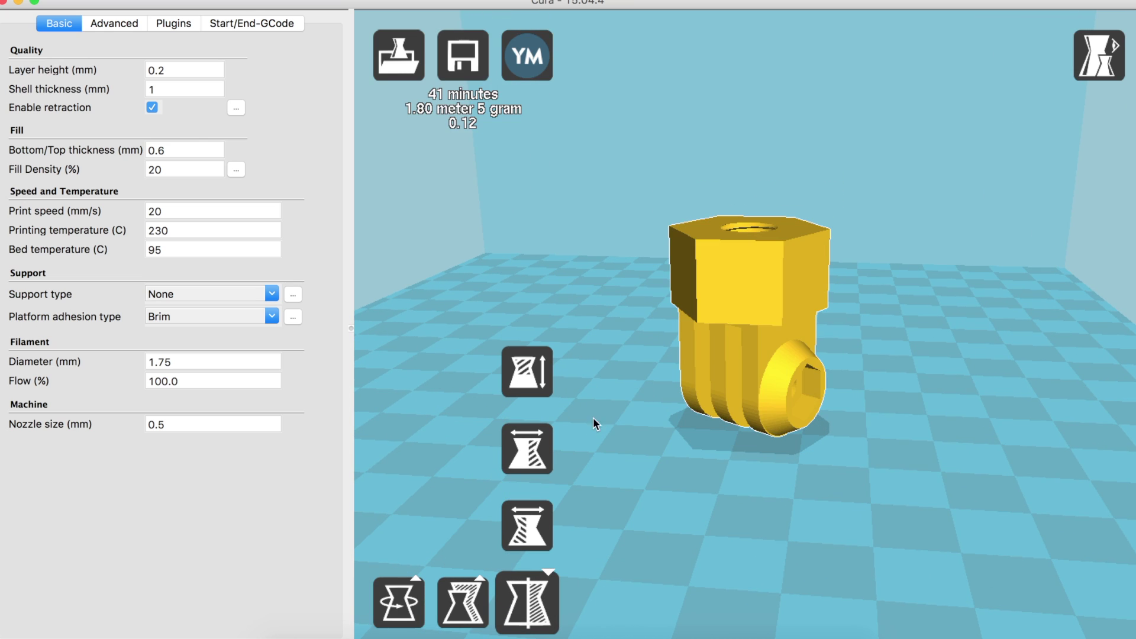
left_click(529, 449)
left_click(536, 526)
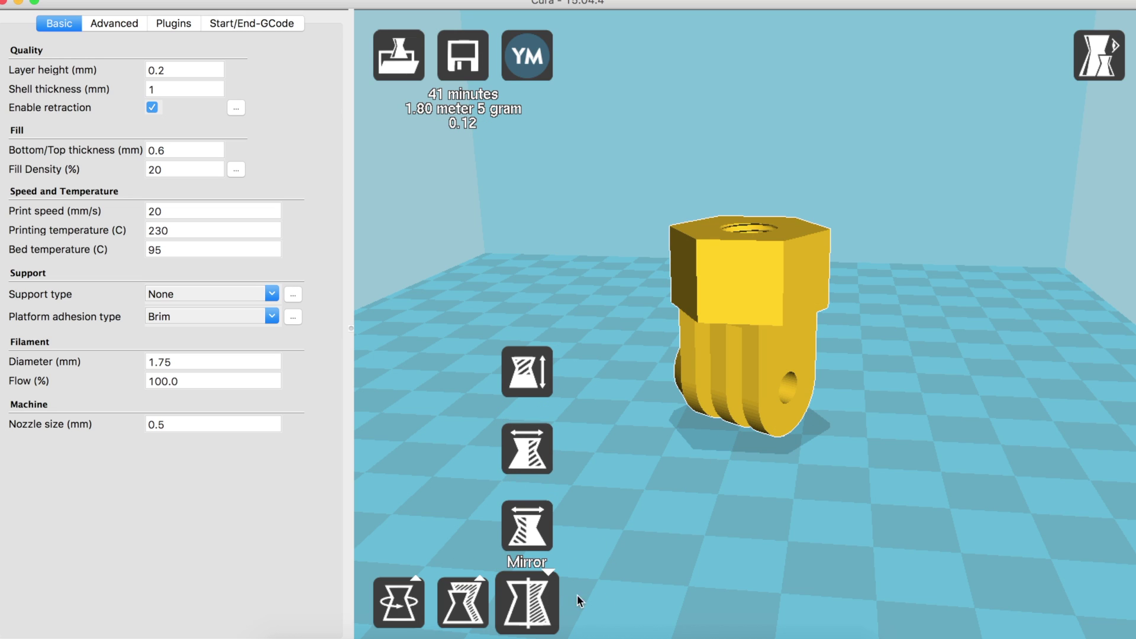
right_click_drag(747, 389, 776, 364)
Reset all object transformations and positions to undo the rotation, scaling and mirroring
right_click(826, 435)
right_click_drag(825, 435, 849, 397)
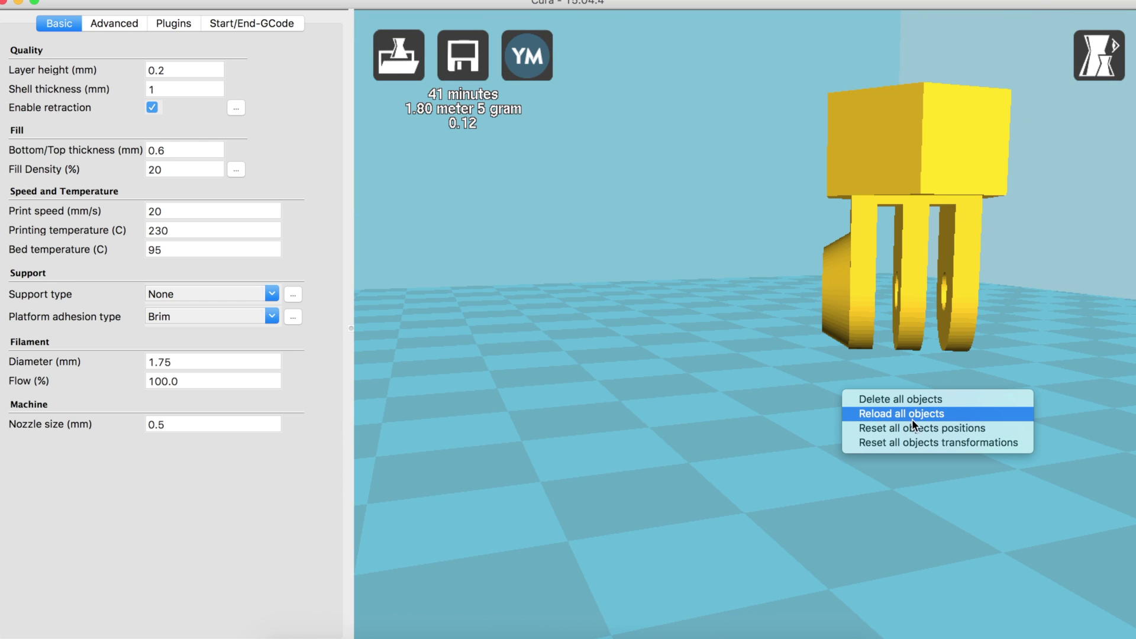
left_click(970, 436)
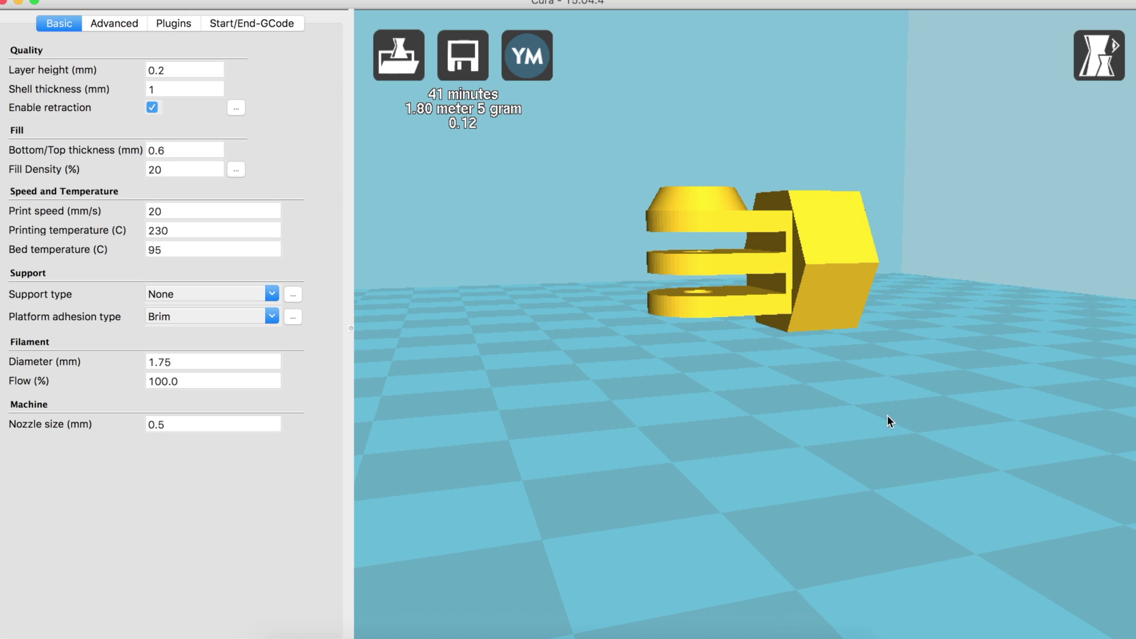
right_click(897, 423)
left_click(904, 452)
Center the model on the build plate
scroll(854, 340, "down", 3)
mouse_move(843, 343)
right_mouse_down()
mouse_move(804, 385)
mouse_move(734, 375)
mouse_move(797, 381)
mouse_move(796, 393)
mouse_move(782, 389)
right_mouse_up()
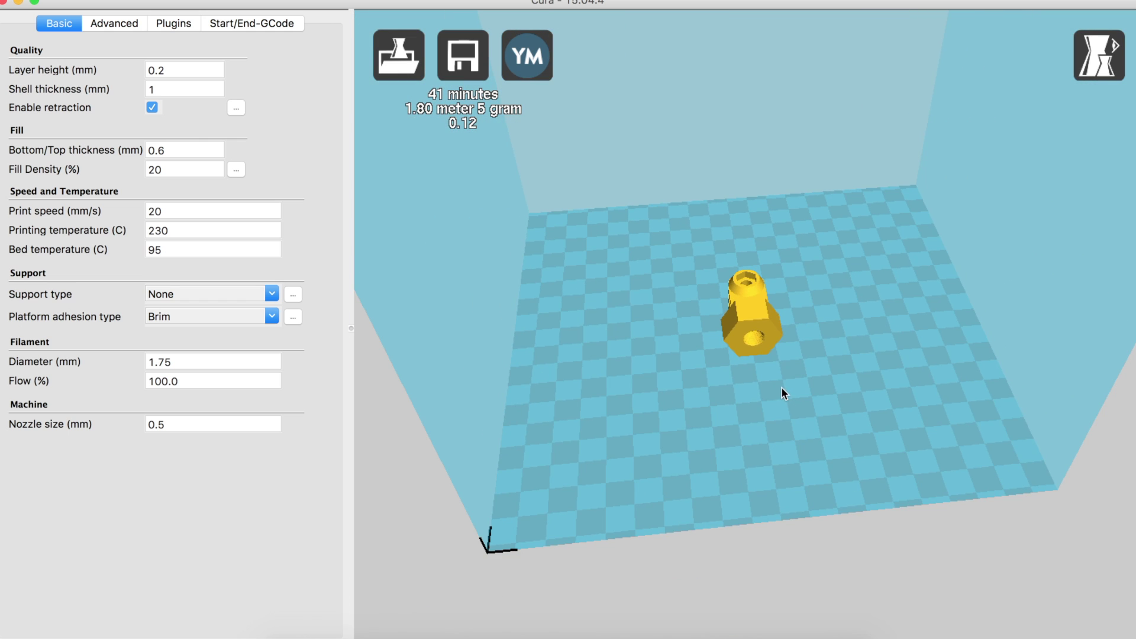
right_click(752, 316)
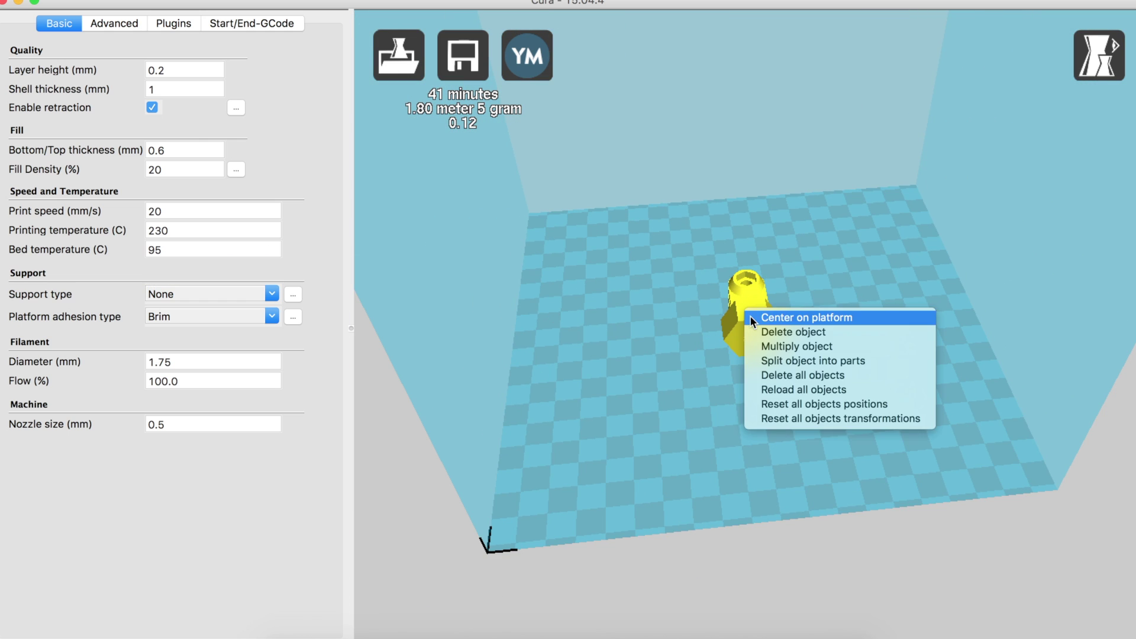
left_click(751, 304)
scroll(751, 304, "up", 5)
Rotate the model 90° with the green ring to stand it up
left_click(398, 600)
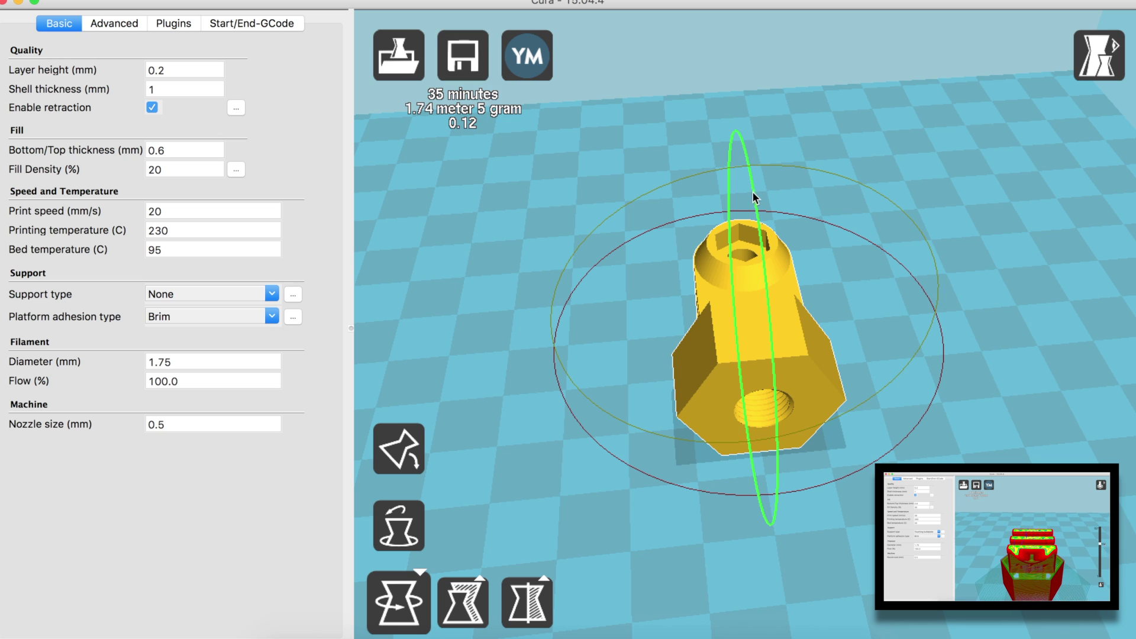
left_click_drag(756, 198, 762, 521)
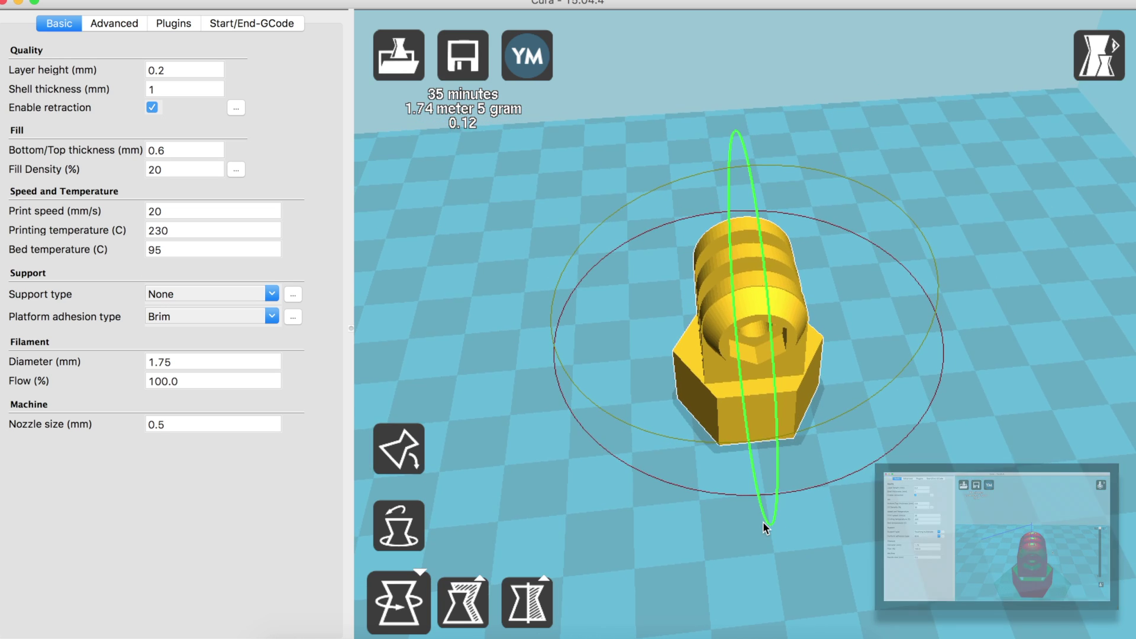
scroll(747, 510, "down", 5)
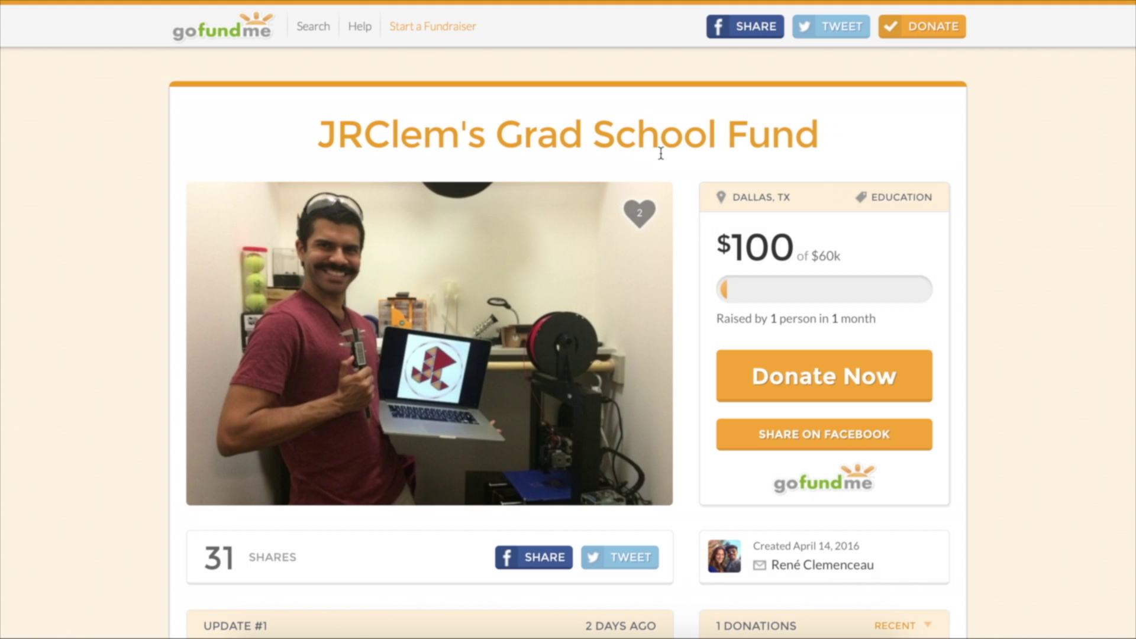